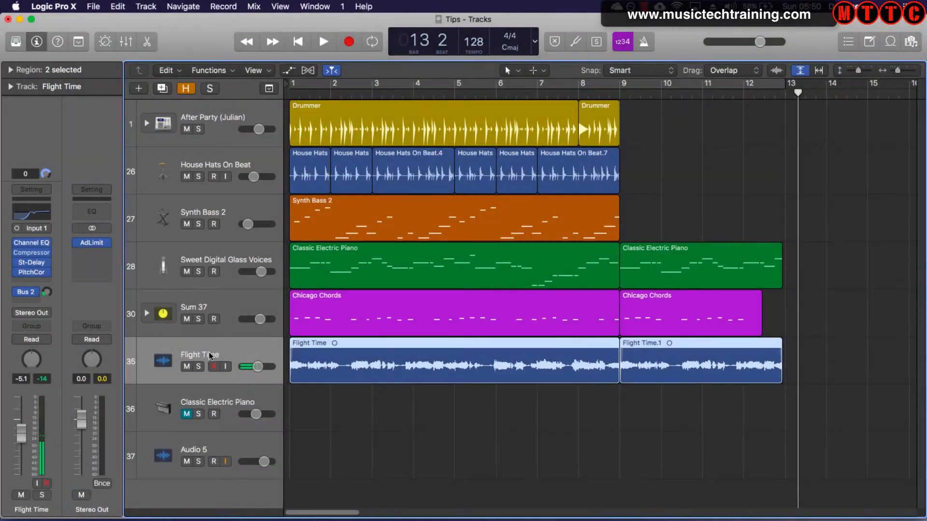
- Rename the Flight Time audio track as Vox
double_click(199, 353)
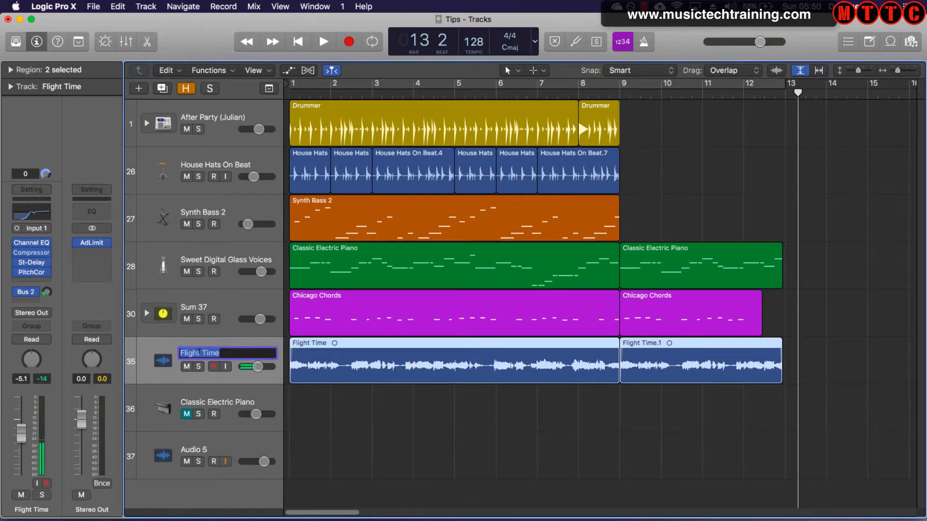
text(Vox)
key(Return)
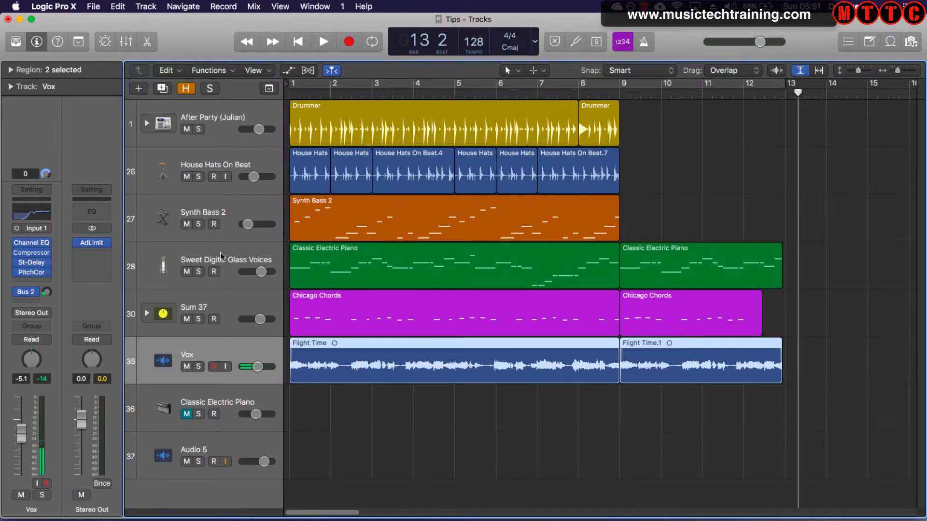
click(201, 261)
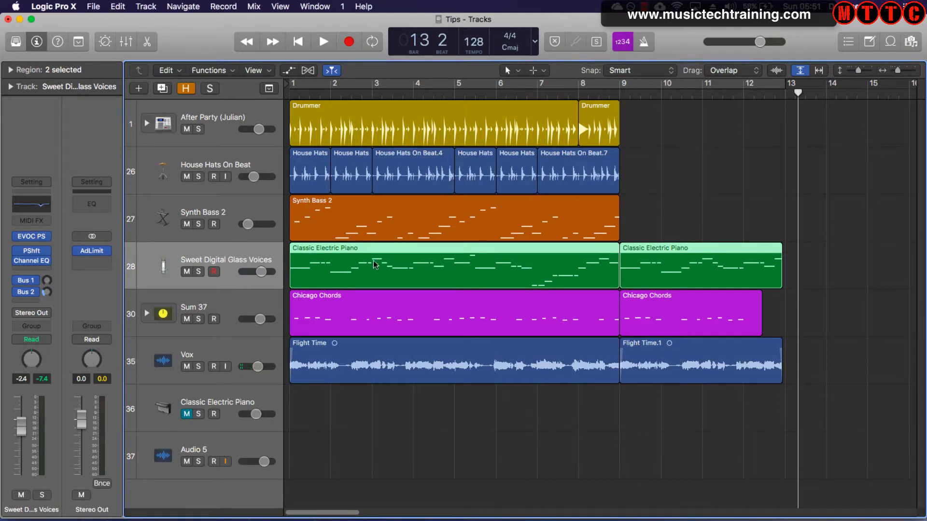
click(213, 355)
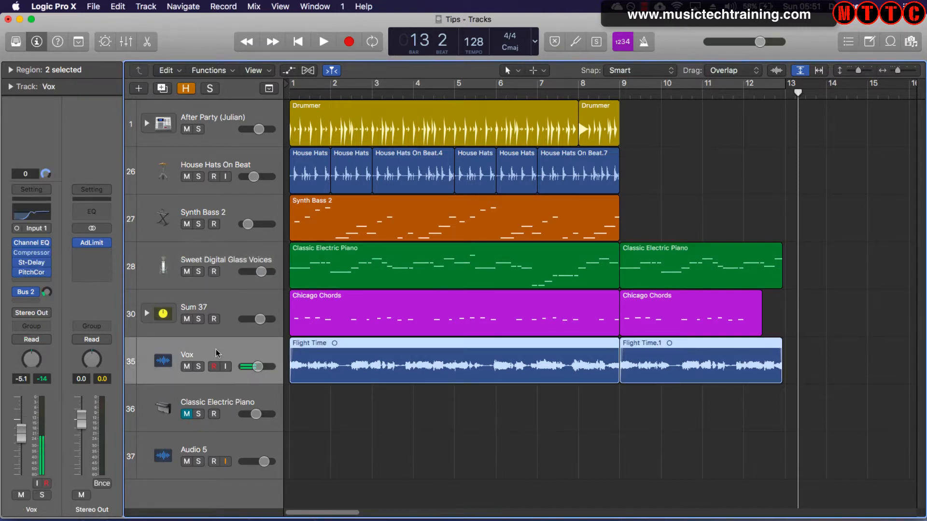
click(216, 260)
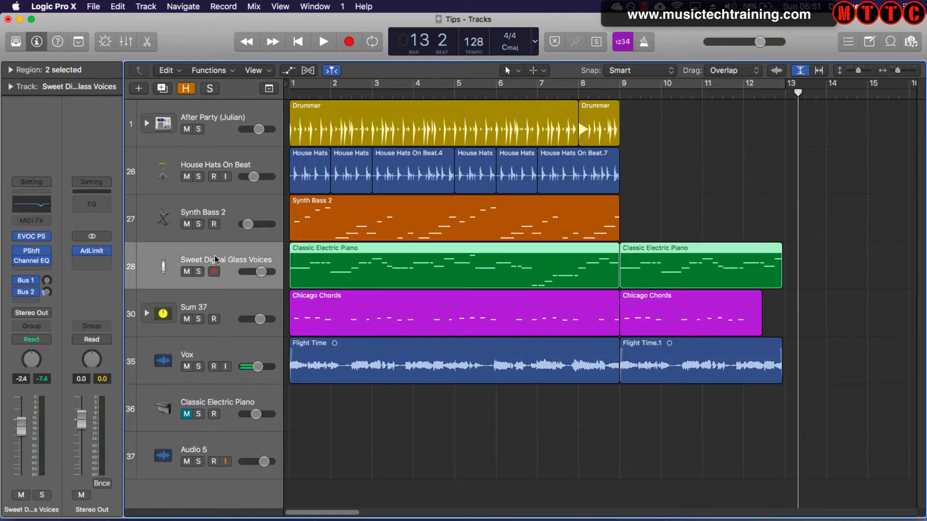
- Solo the Vox track and play it from the start of the project to hear the vocal alone
click(218, 346)
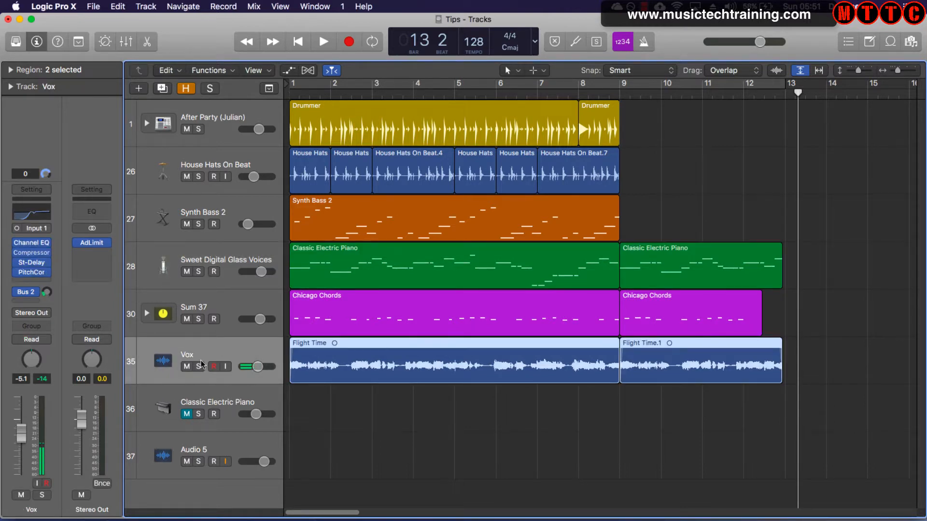
key(Return)
click(198, 366)
key(space)
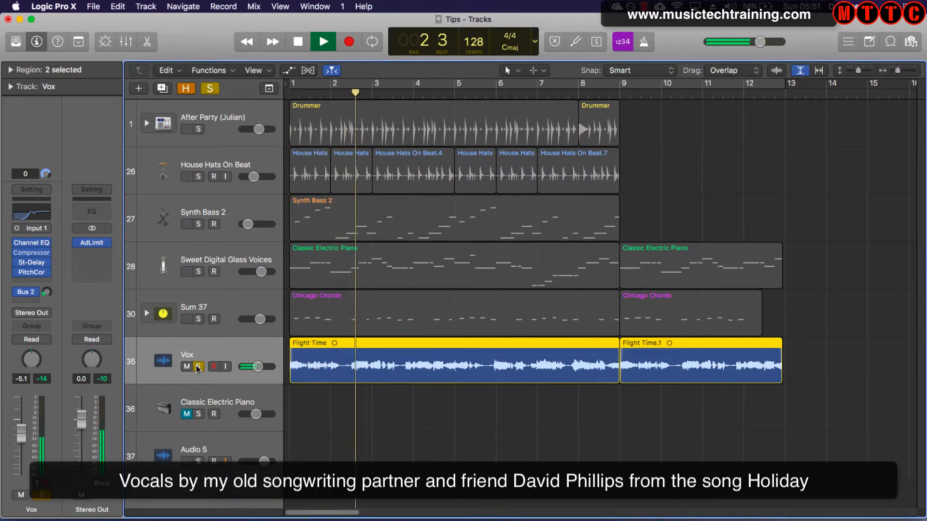
key(space)
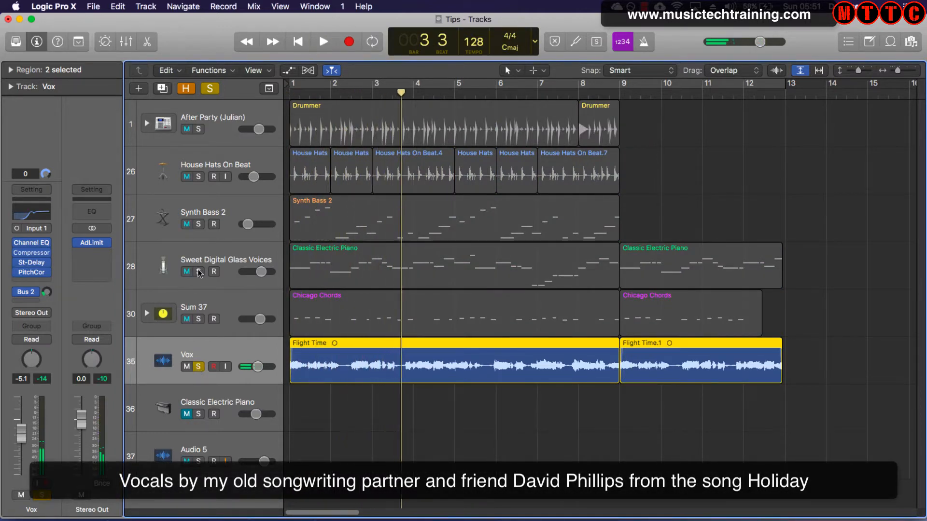
- Solo the Sweet Digital Glass Voices track as well and play it together with Vox from the start
click(198, 272)
key(Return)
key(space)
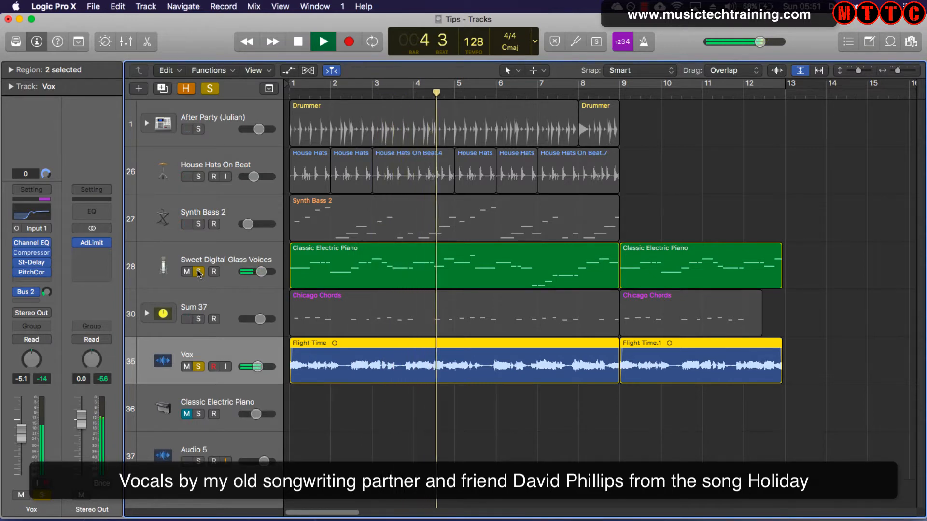
key(space)
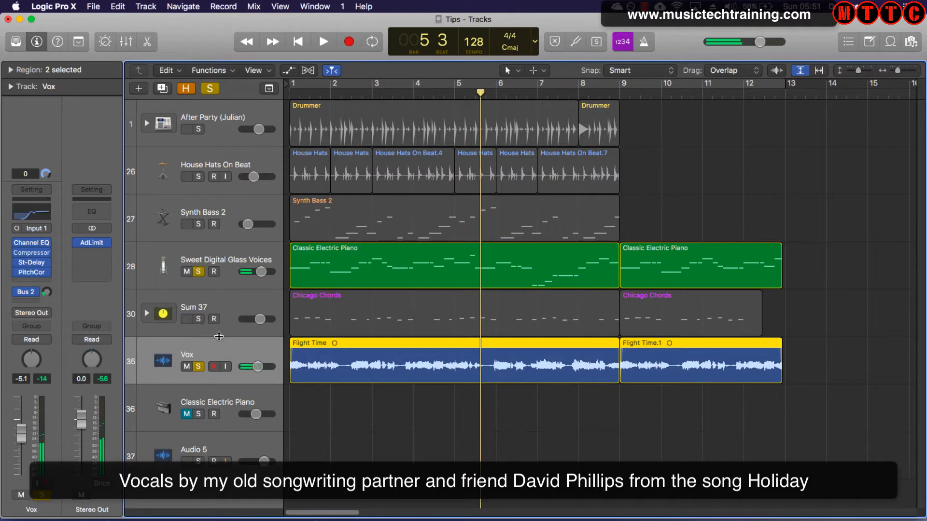
- Take Vox out of solo and continue playback to hear only the Sweet Digital Glass Voices track
click(199, 367)
key(space)
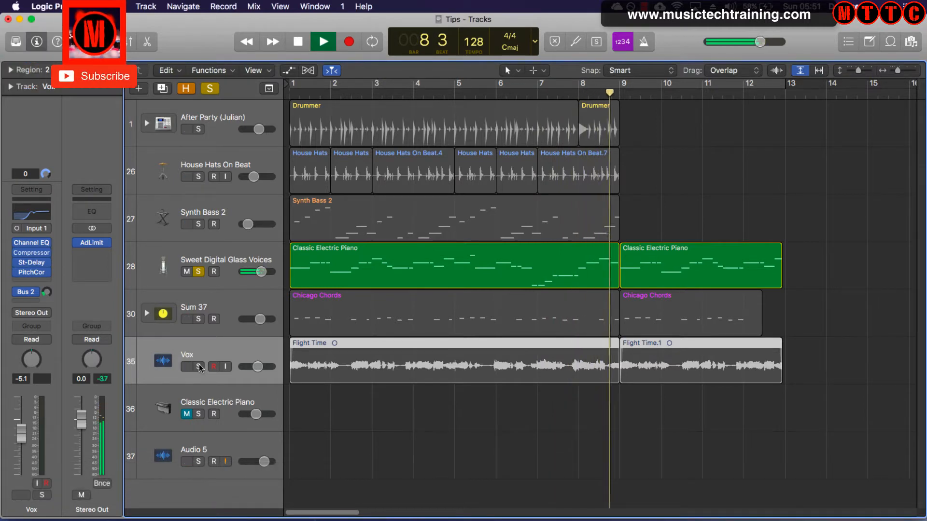
key(space)
- View the EVOC 20 PolySynth plug-in on the Sweet Digital Glass Voices track, then close its window
click(233, 278)
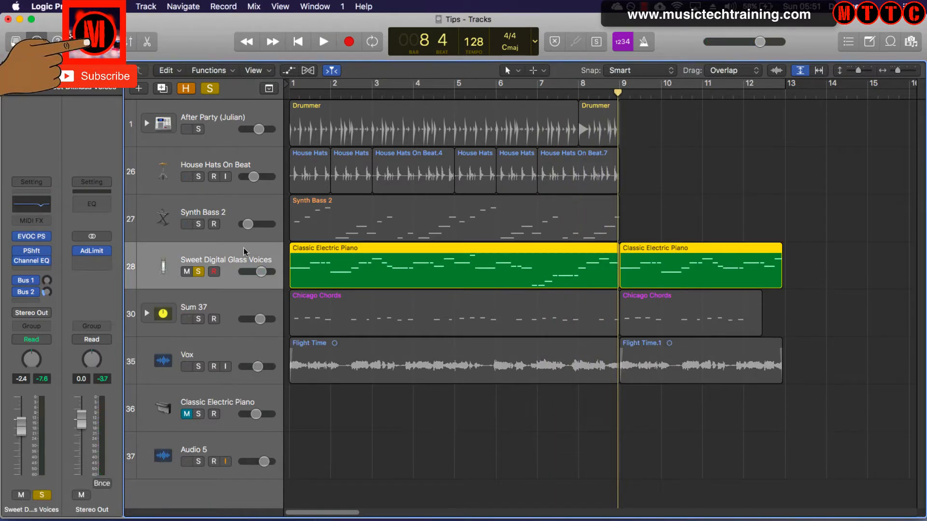
click(31, 236)
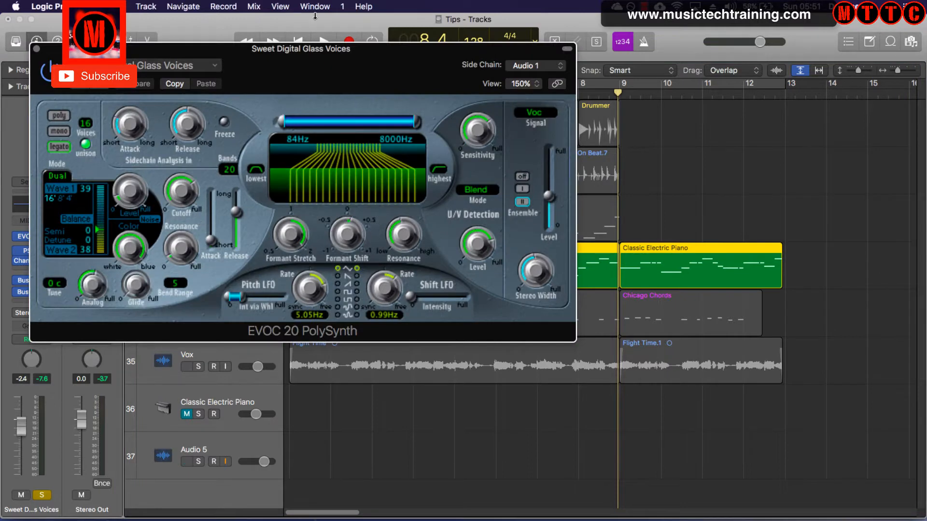
drag(313, 64, 445, 89)
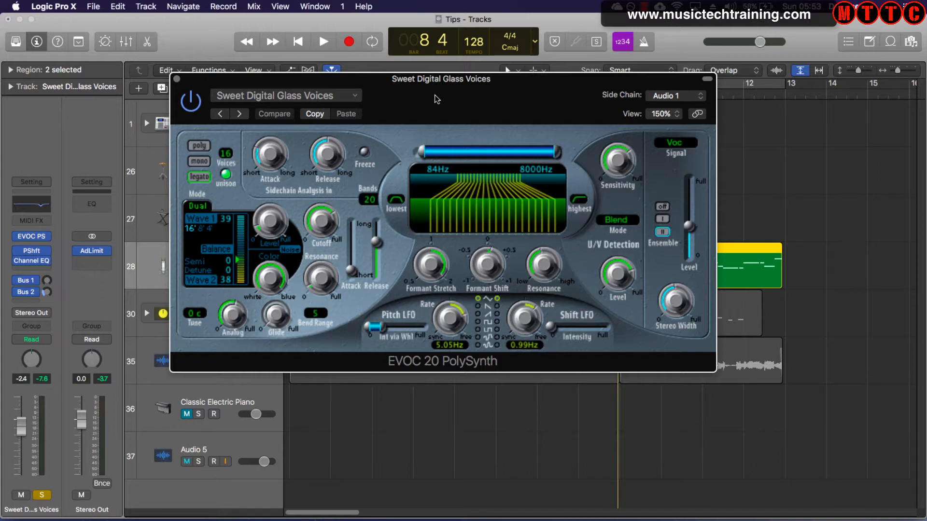
key(super+w)
- Solo Vox again, move both Classic Electric Piano regions onto the Classic Electric Piano track and solo that track
click(205, 347)
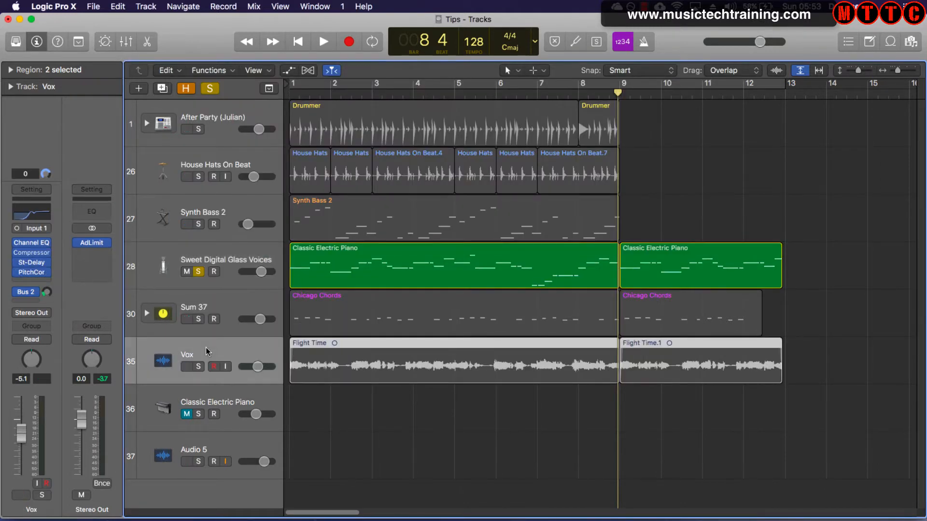
click(197, 367)
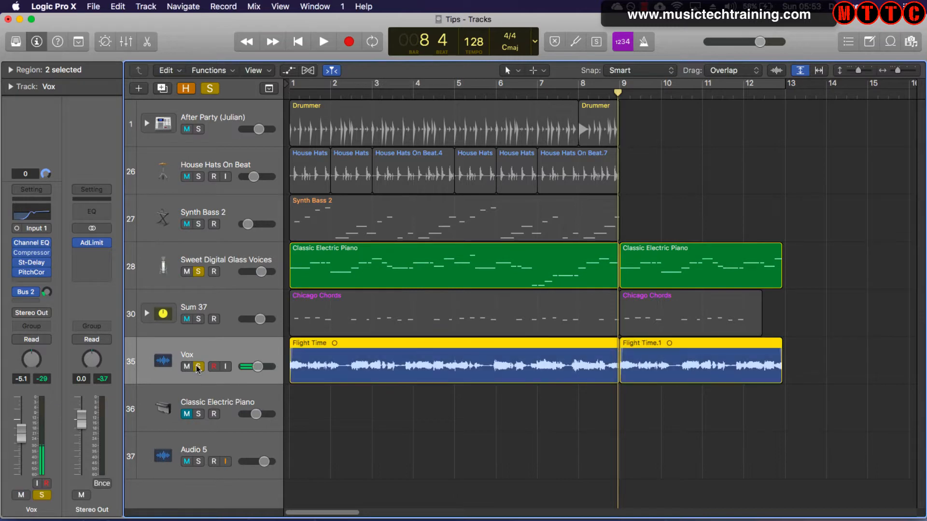
click(332, 262)
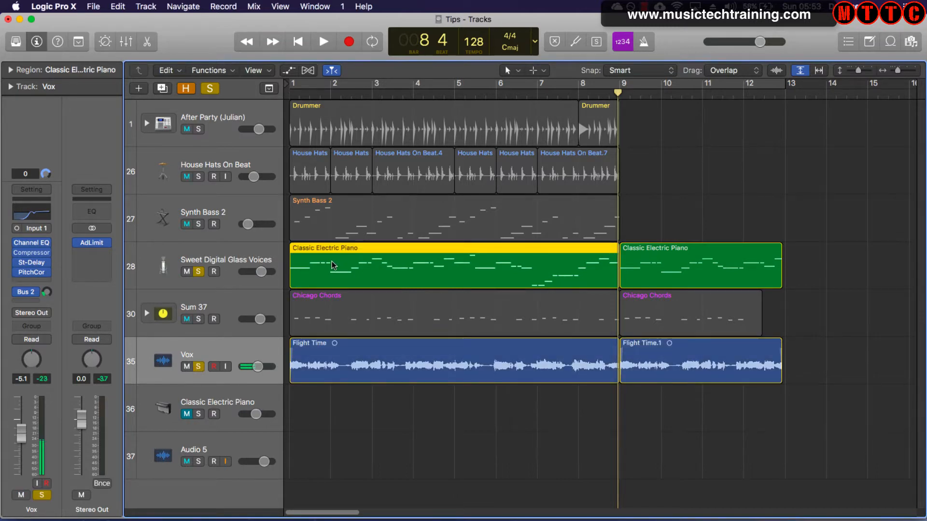
drag(813, 260, 371, 426)
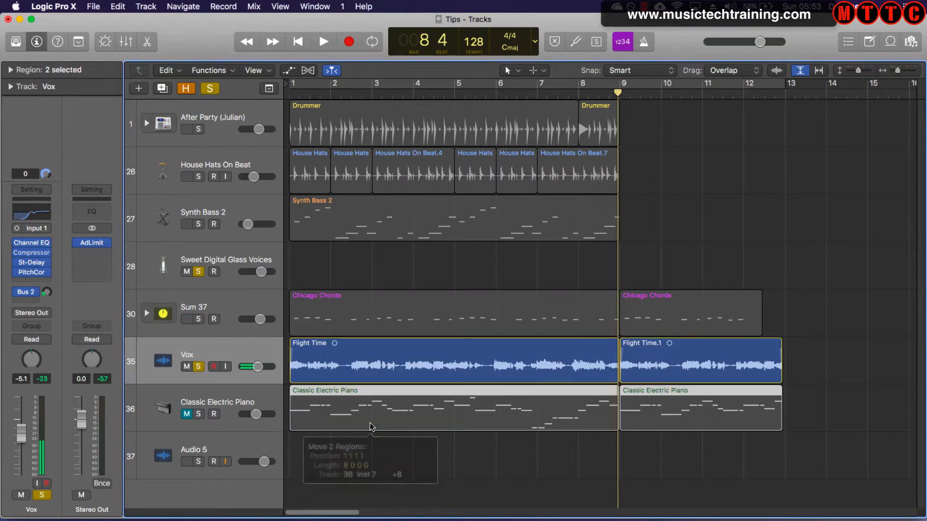
click(198, 414)
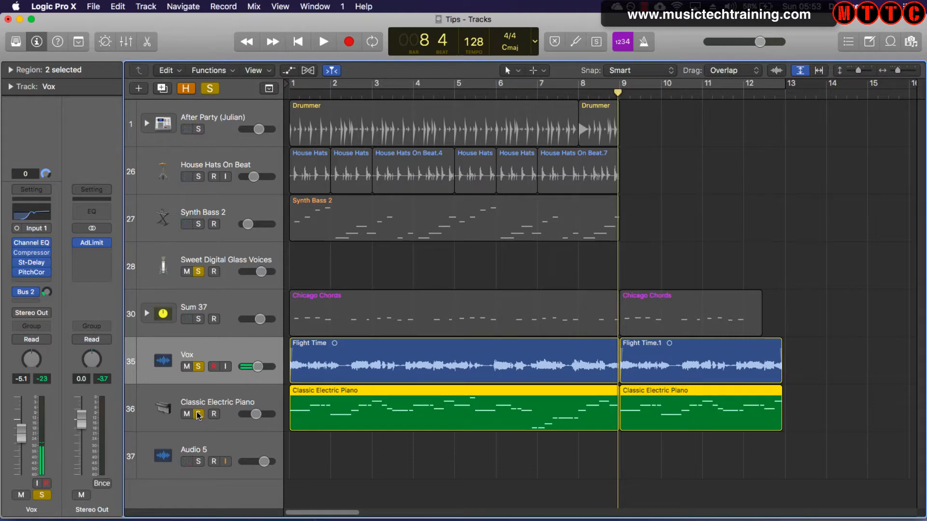
- Play the Classic Electric Piano part with the vocal from the start, switching the Vox solo off and on again
key(Return)
key(space)
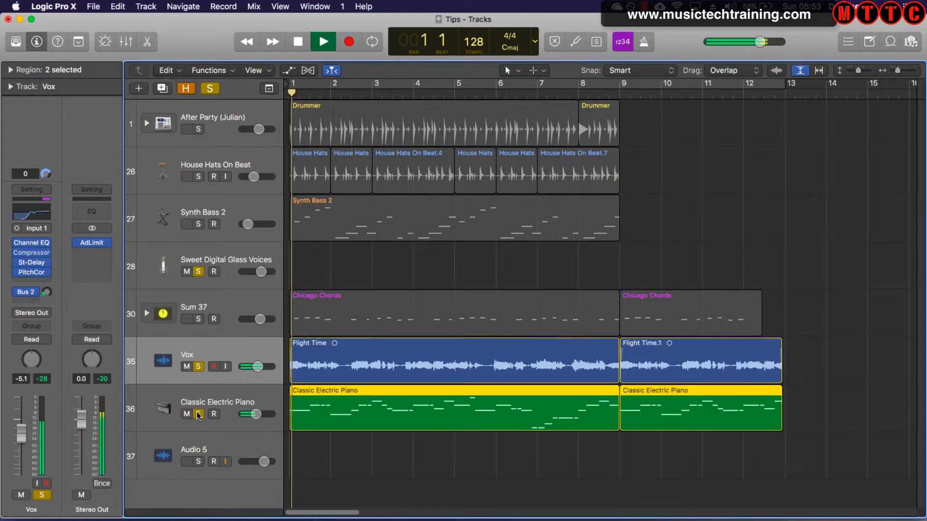
click(198, 366)
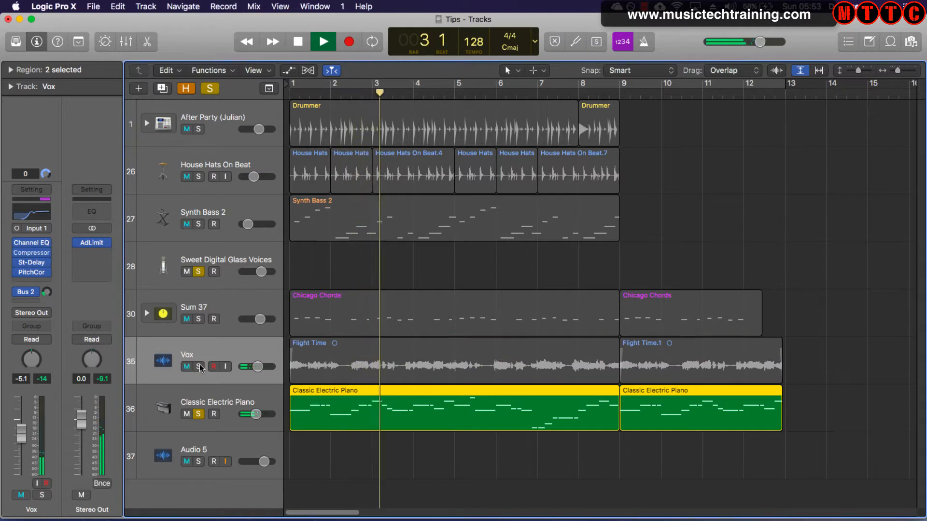
click(198, 366)
key(space)
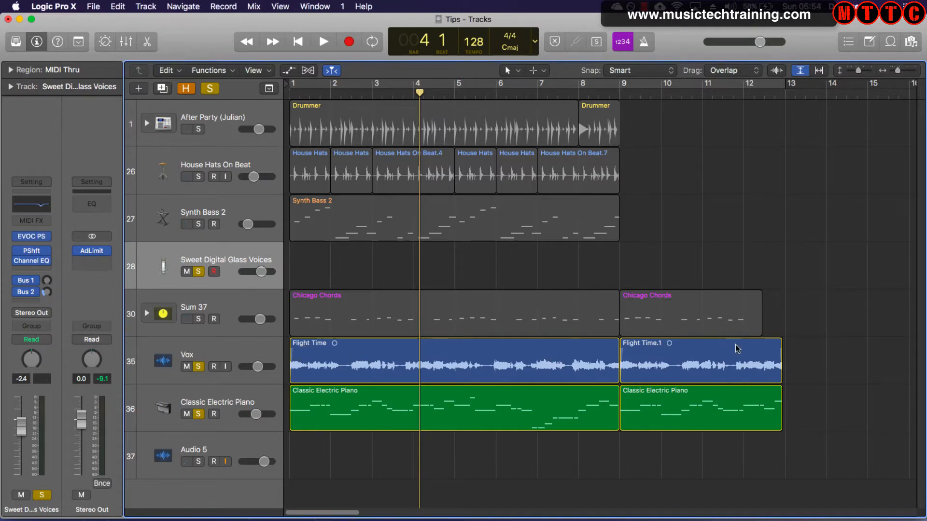
- Move both Classic Electric Piano regions back up to the Sweet Digital Glass Voices track
click(757, 417)
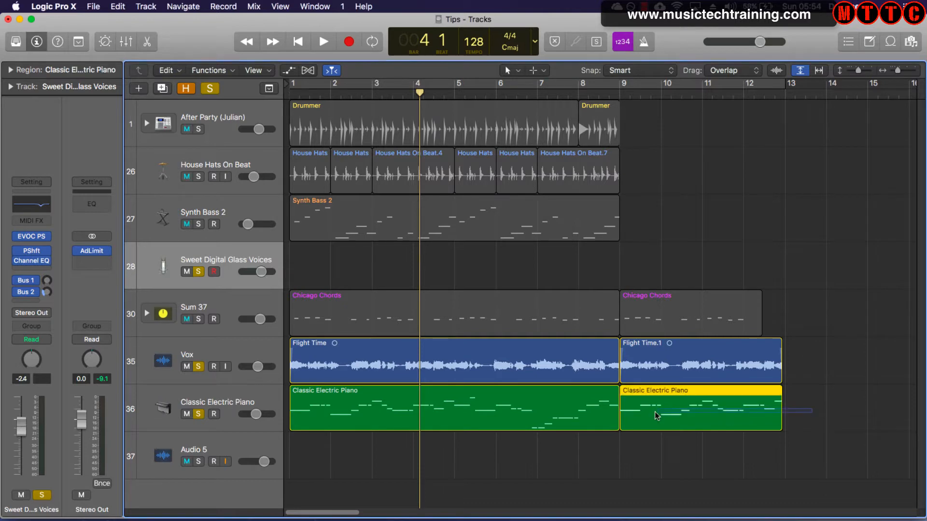
shift+click(504, 425)
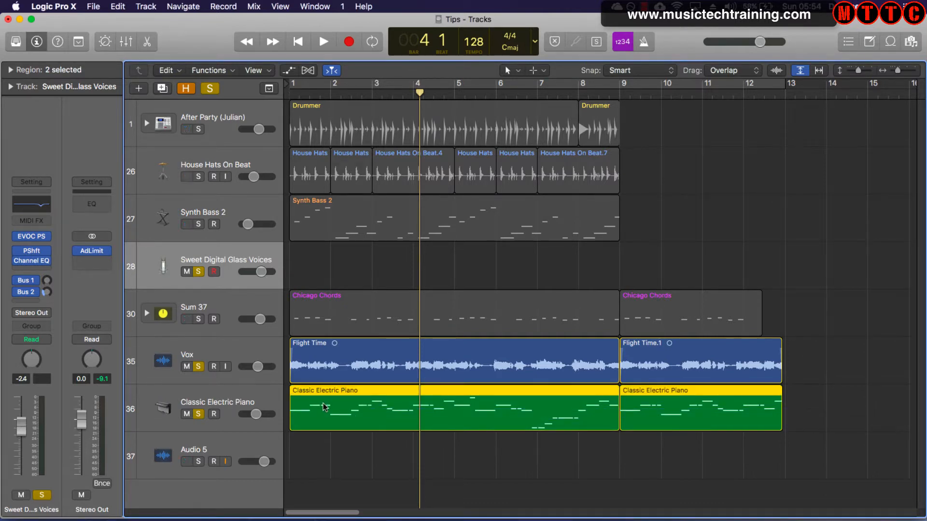
drag(323, 411, 323, 268)
- Load the Soft Air preset in the track's EVOC 20 PolySynth and move the plug-in window below the vocoder regions
click(29, 237)
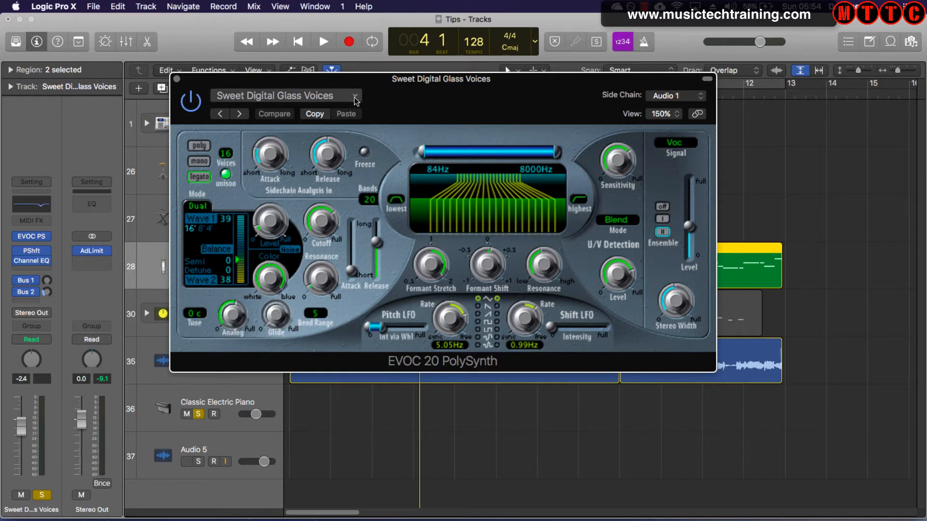
click(315, 113)
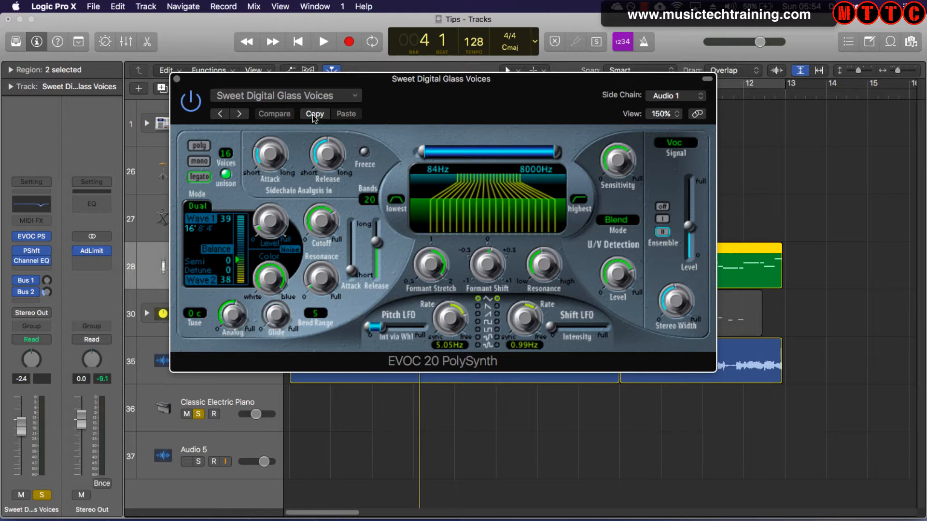
click(360, 96)
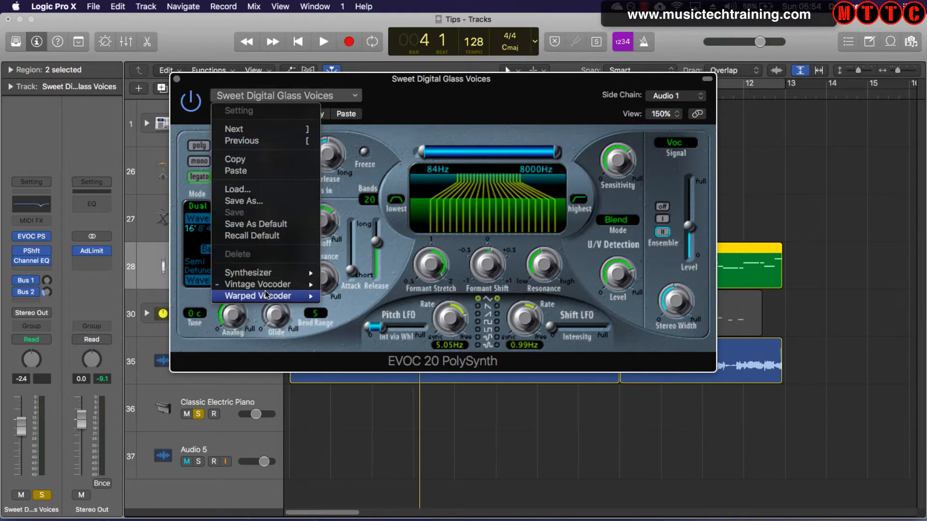
click(407, 228)
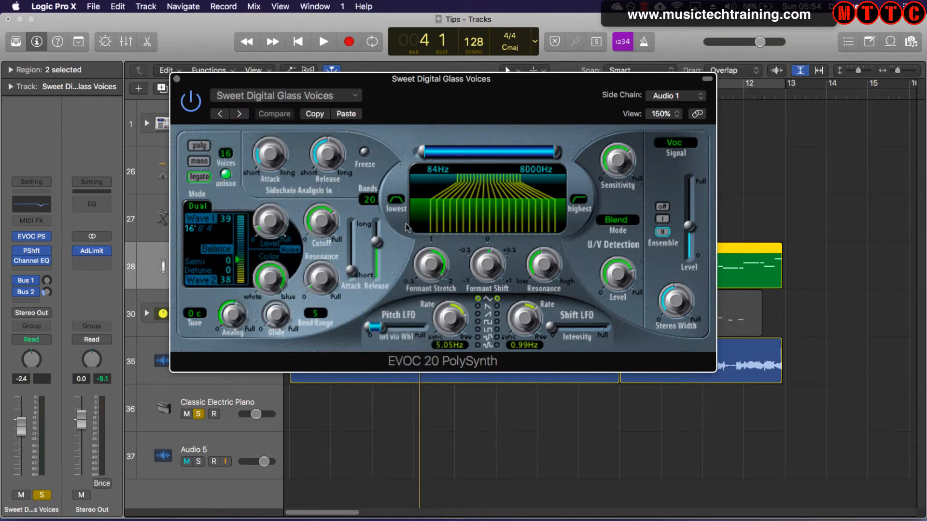
drag(509, 300, 359, 303)
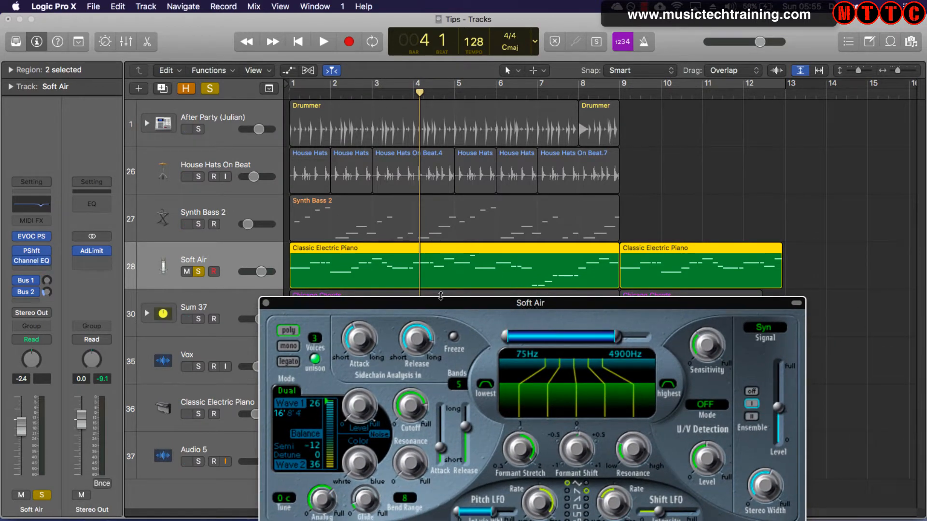
- Play the project from the start to audition the Soft Air preset
key(Return)
key(space)
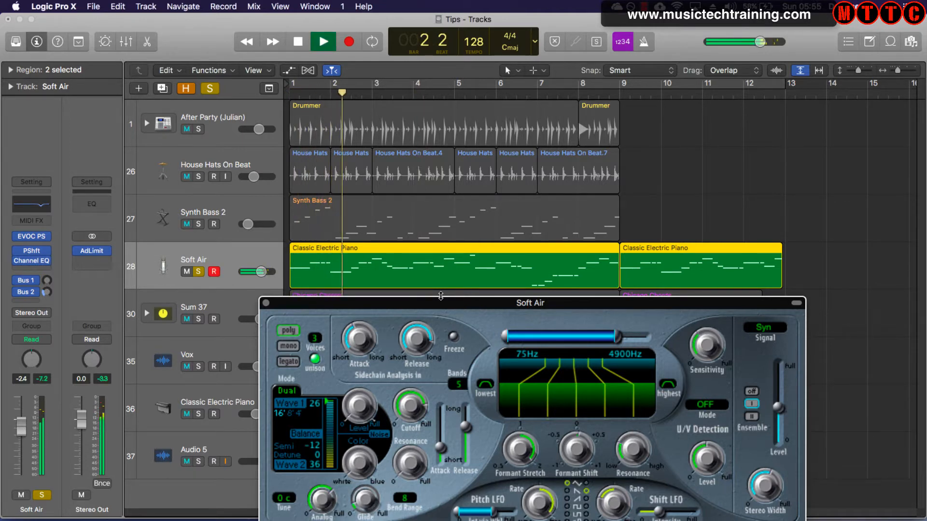
key(space)
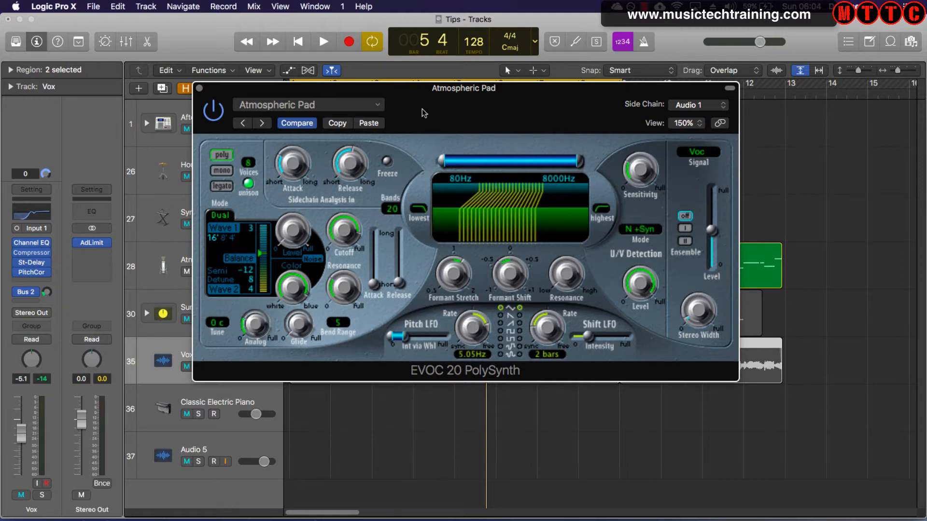
- Select the Atmospheric Pad track and set its EVOC 20 PolySynth side chain to Vox (Audio 1)
drag(440, 106, 478, 321)
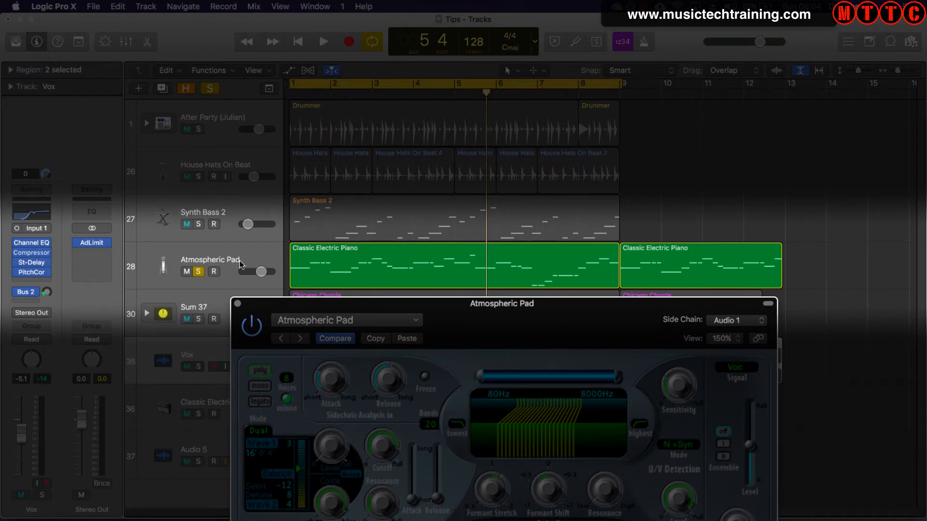
click(197, 260)
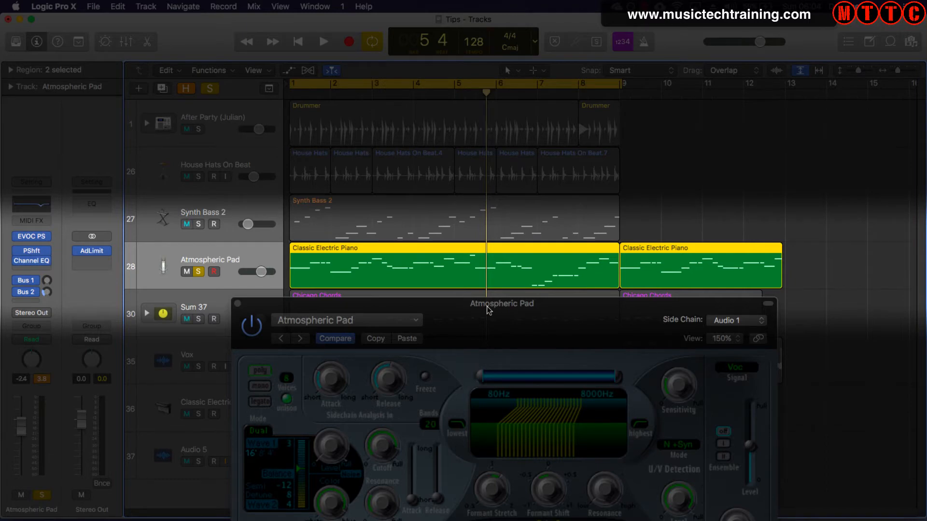
drag(487, 306, 444, 29)
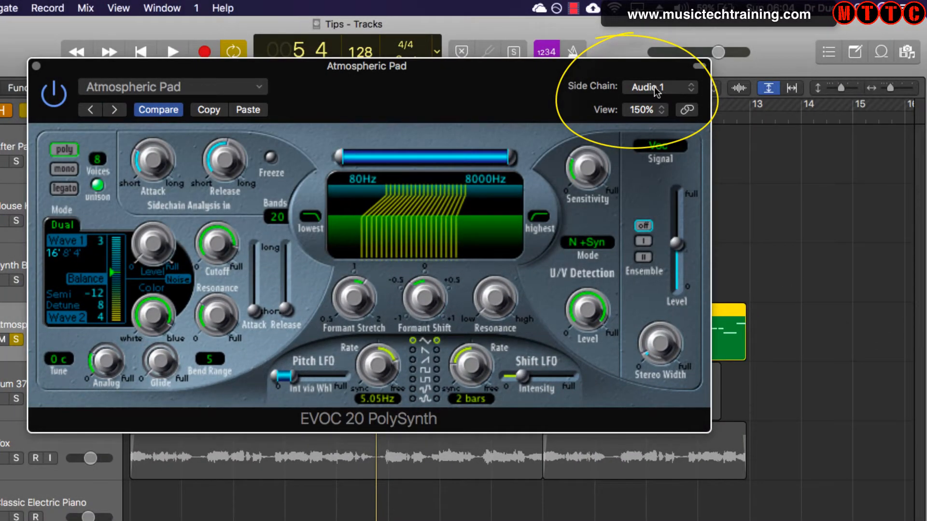
click(655, 88)
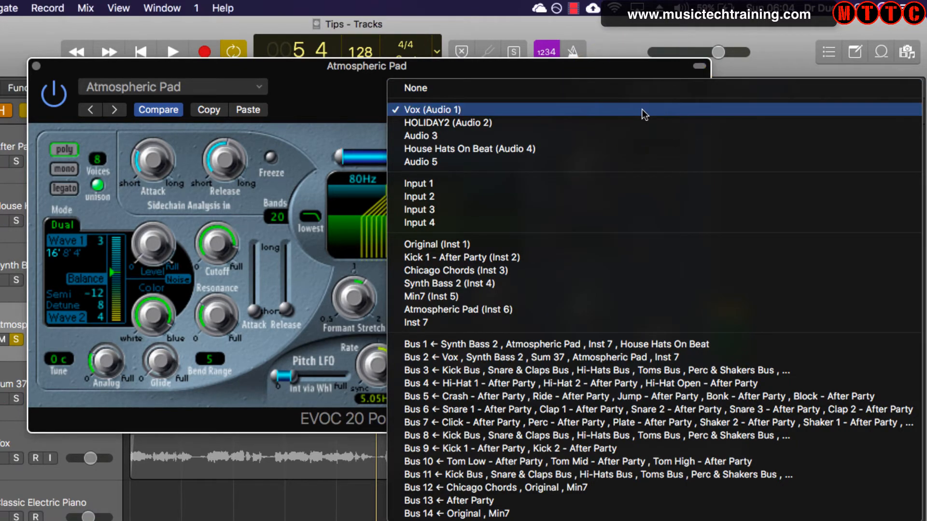
click(642, 109)
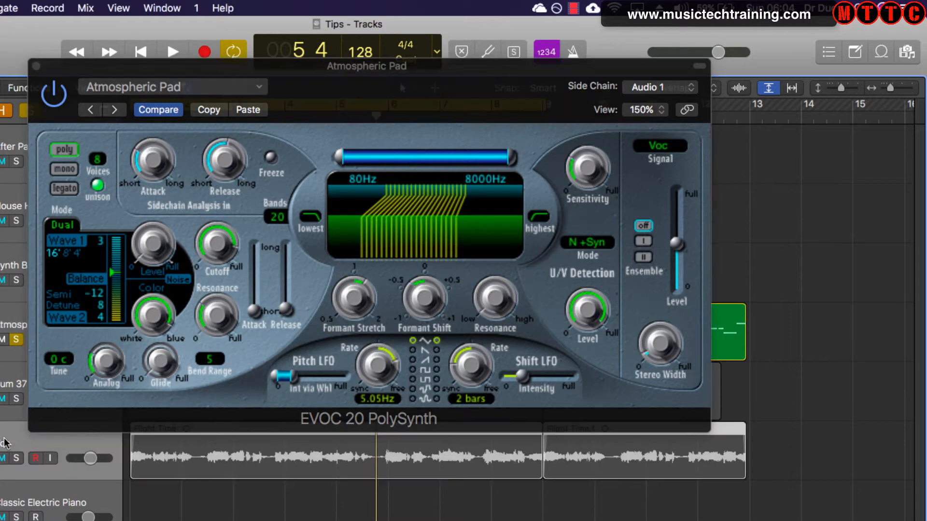
- Solo the Vox track, pull its volume all the way down, and move the plug-in window clear of the track headers
click(5, 443)
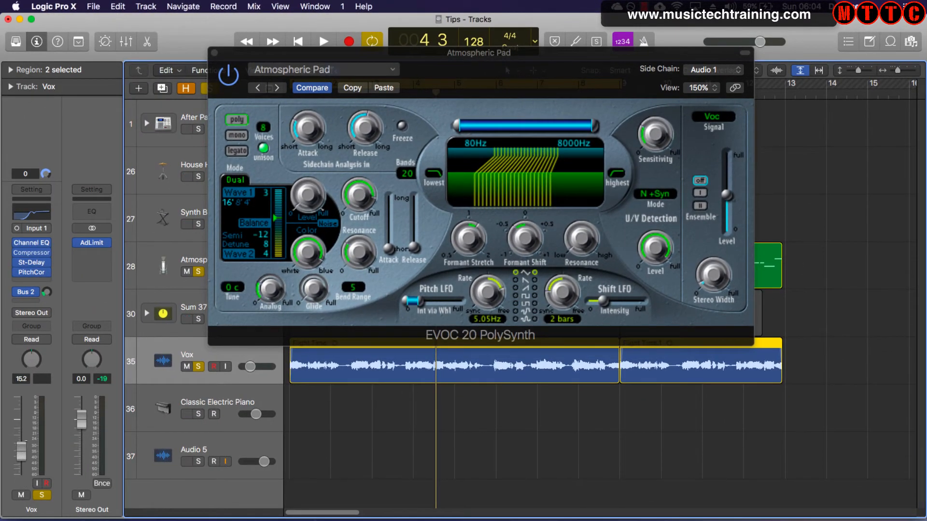
drag(21, 451, 21, 475)
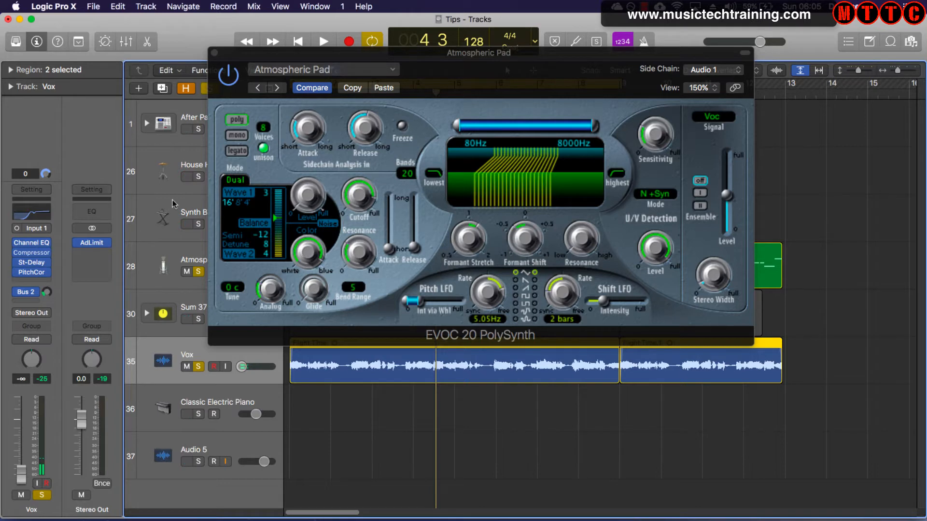
drag(465, 62, 535, 148)
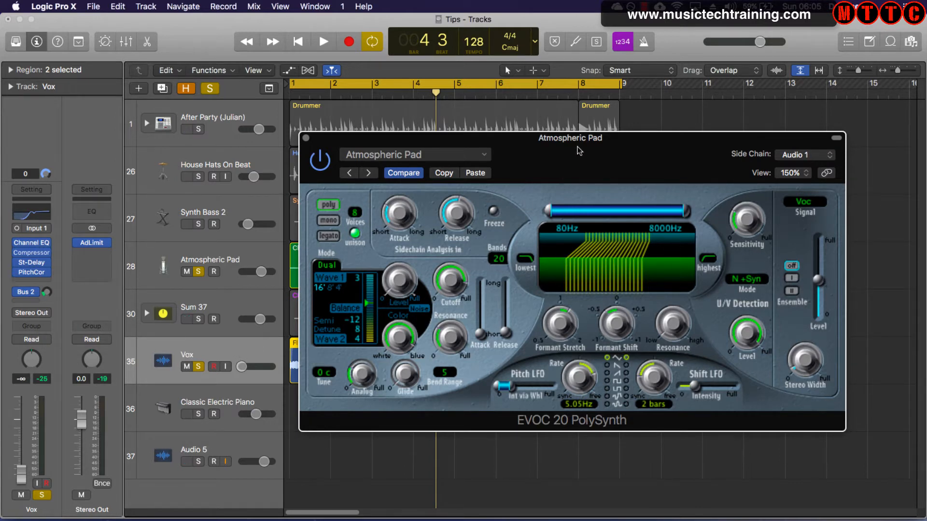
- Load the Atmospheric Pad preset from the Vintage Vocoder category and move the plug-in window up
drag(580, 151, 471, 141)
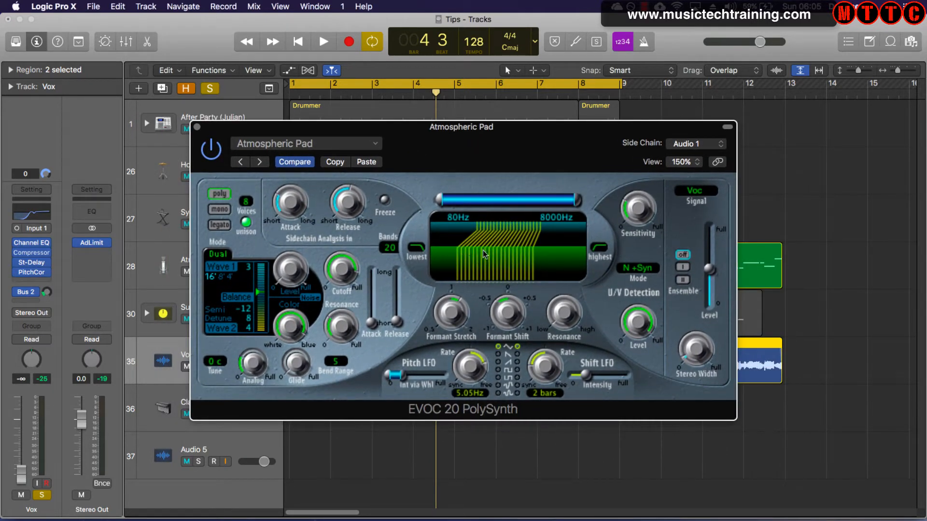
drag(450, 147, 475, 160)
click(309, 166)
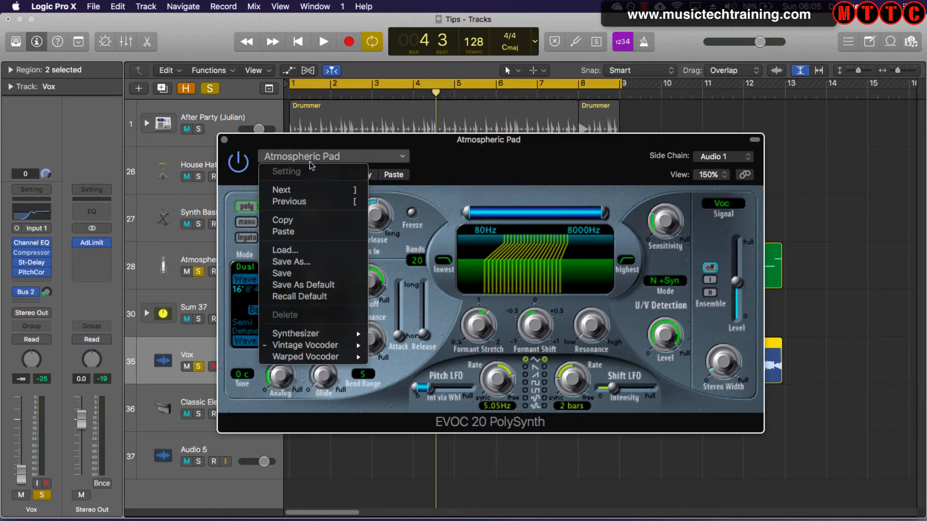
mouse_move(309, 345)
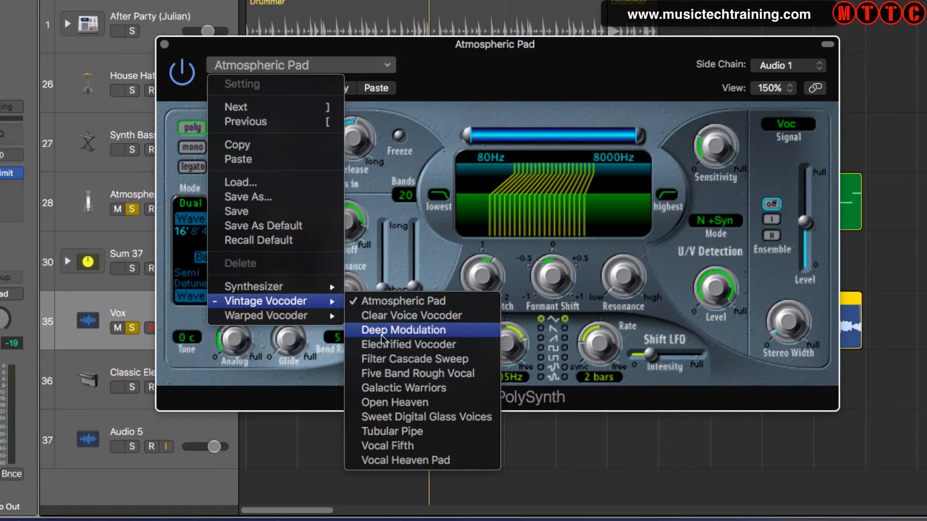
click(387, 303)
drag(494, 62, 489, 19)
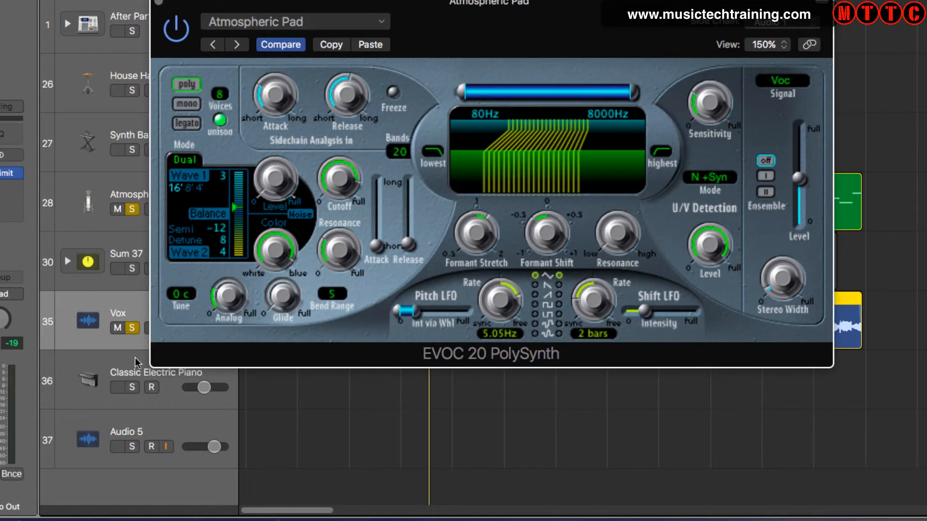
- Audition the vocoder, setting the Wave 1 octave to 8' and the Wave 2 Semi value to 0
key(space)
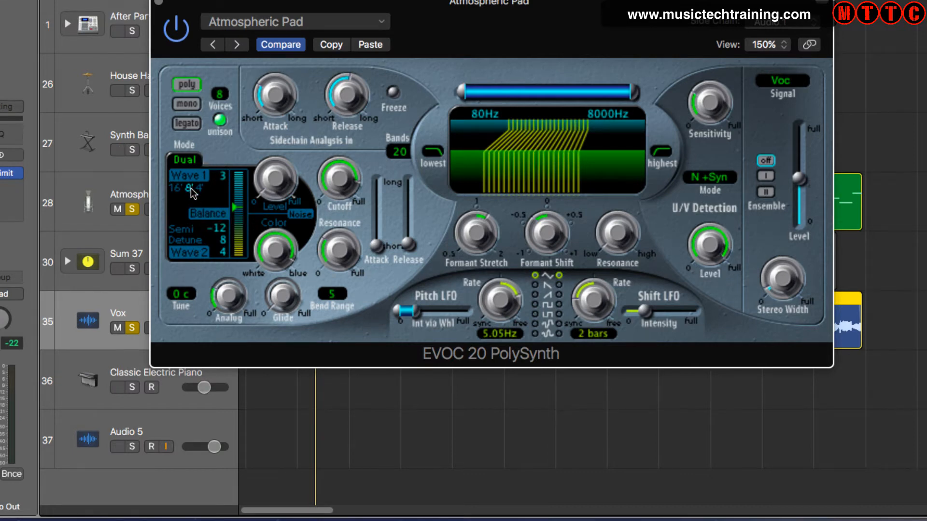
key(space)
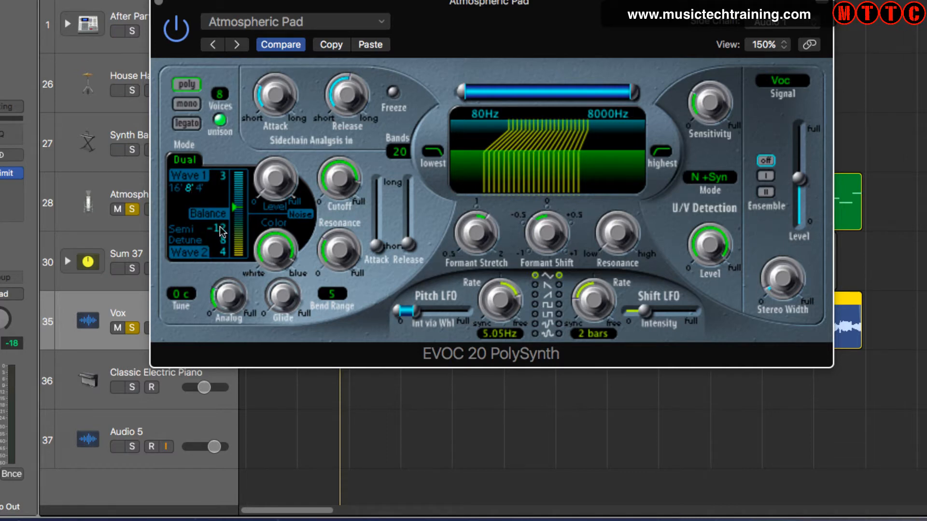
drag(219, 207, 220, 190)
- Shape the filter bank by raising Formant Shift, Formant Stretch and Resonance, and set its lower frequency limit to 190 Hz
drag(539, 228, 540, 190)
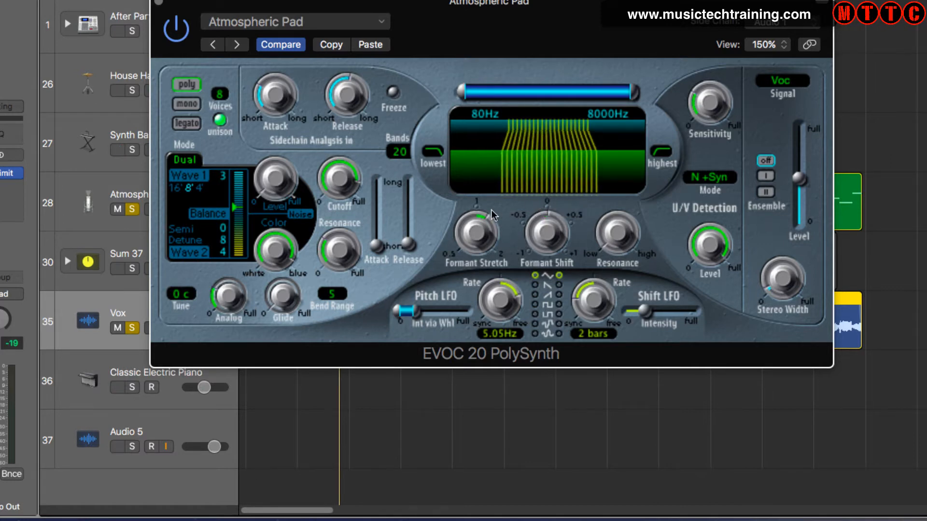
drag(473, 234, 464, 189)
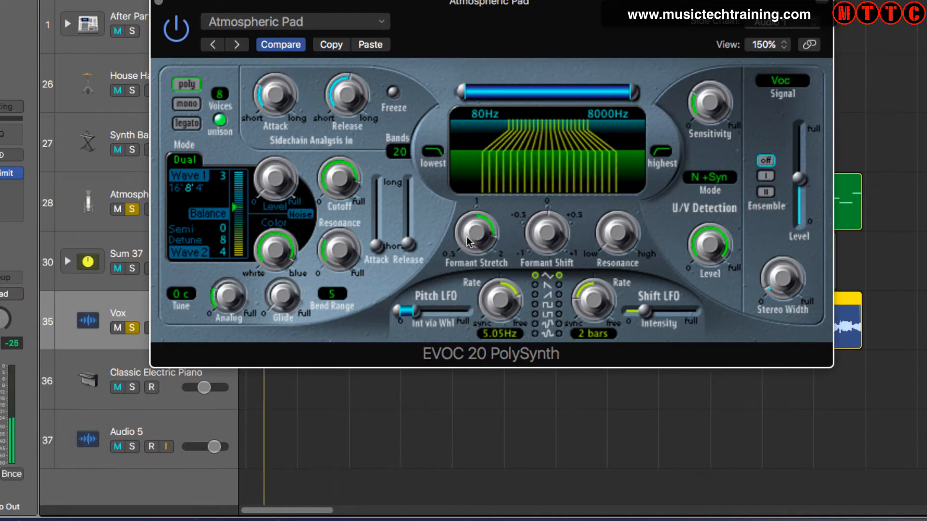
drag(473, 235, 446, 207)
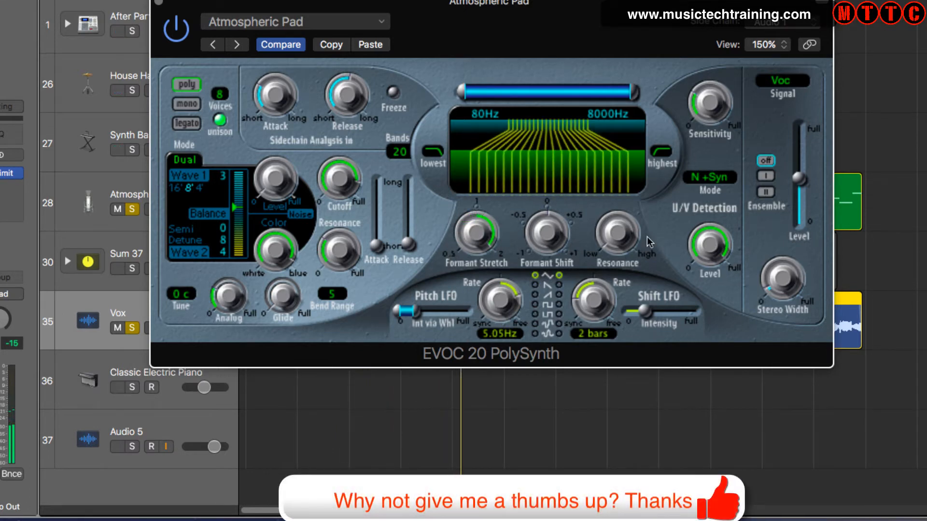
drag(619, 244, 607, 181)
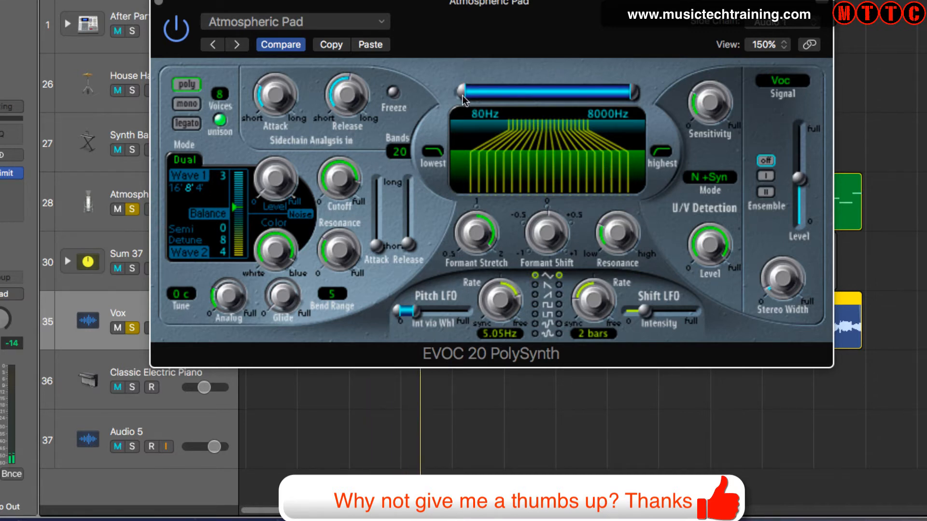
drag(464, 100, 525, 96)
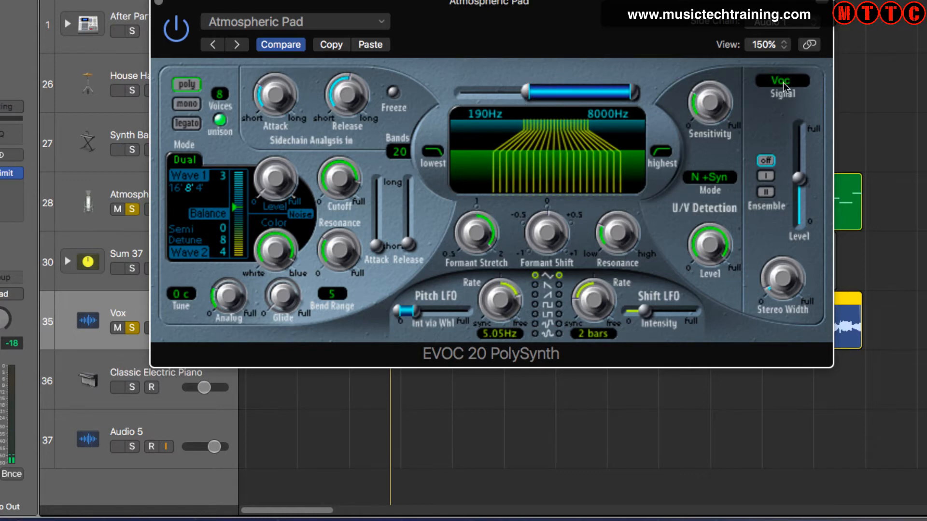
- Set the U/V Detection mode to Blend and adjust its Sensitivity slightly during playback
click(730, 178)
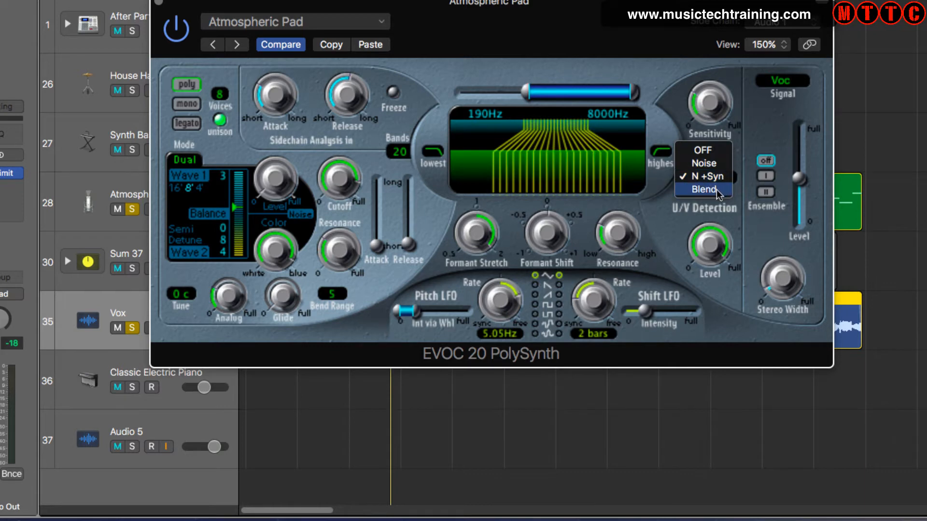
click(719, 190)
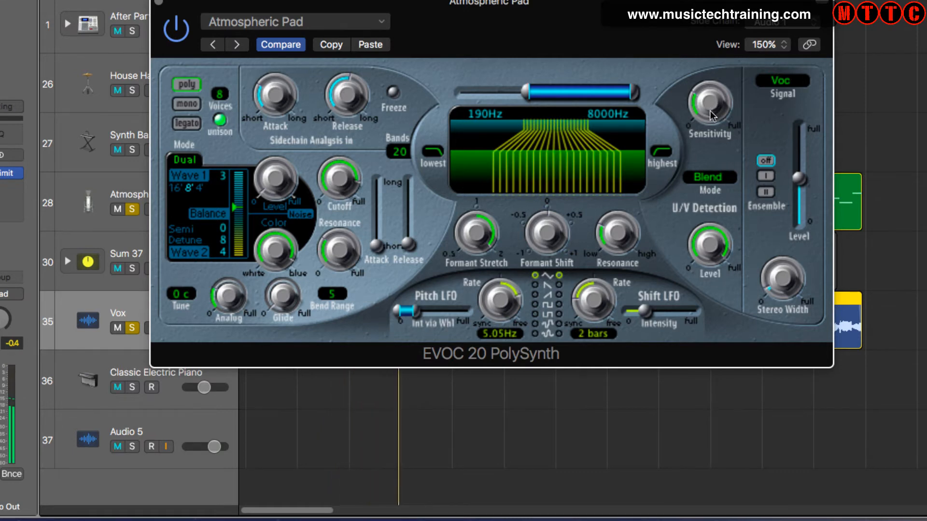
mouse_move(712, 116)
mouse_down()
mouse_move(722, 160)
mouse_move(697, 80)
mouse_move(697, 42)
mouse_move(700, 111)
mouse_up()
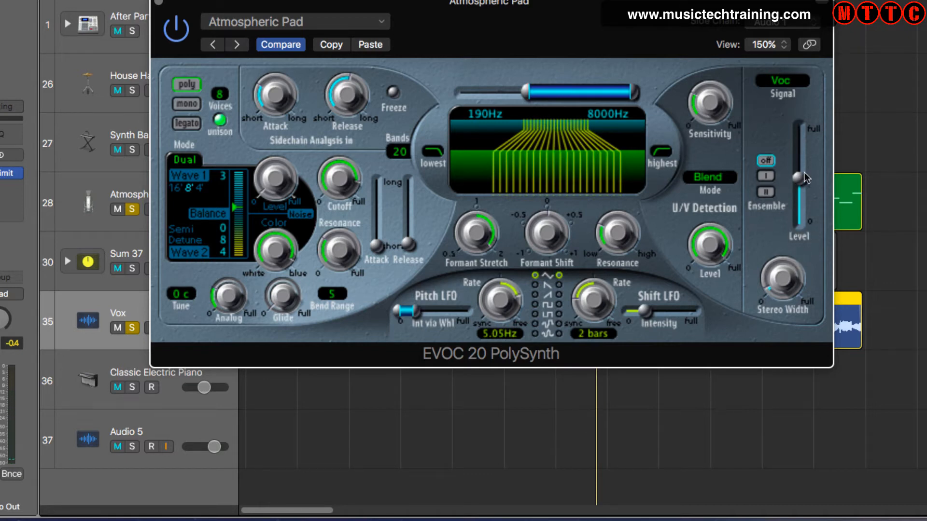
- Switch the Ensemble effect to II and raise the Stereo Width to about 0.70 during playback
click(765, 193)
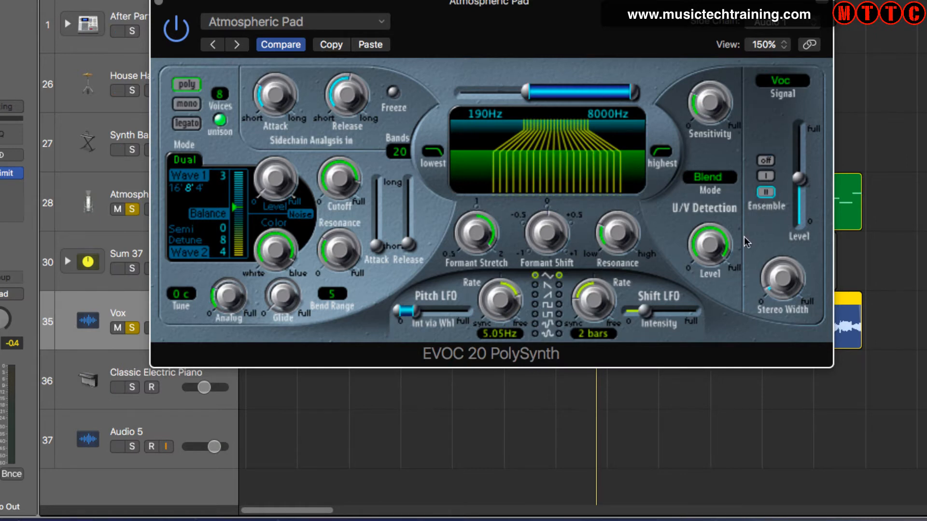
key(space)
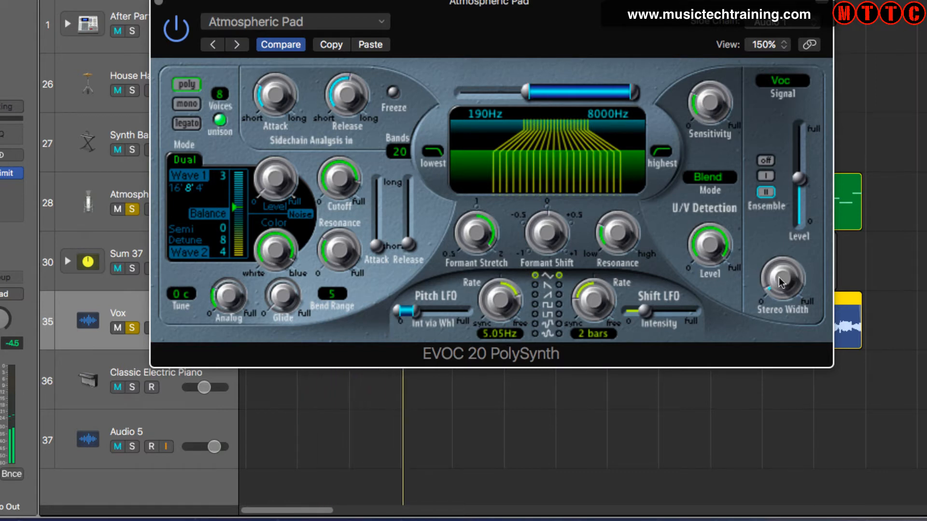
drag(778, 277, 775, 235)
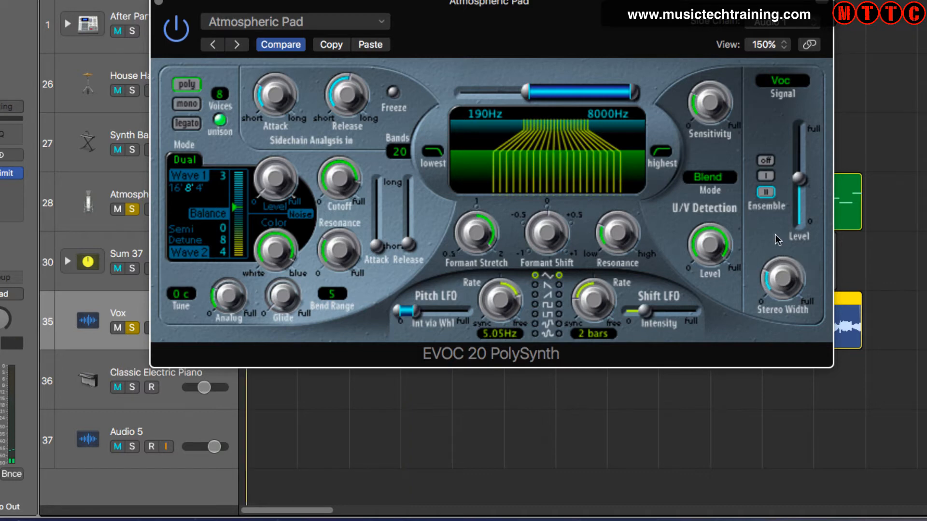
mouse_move(781, 257)
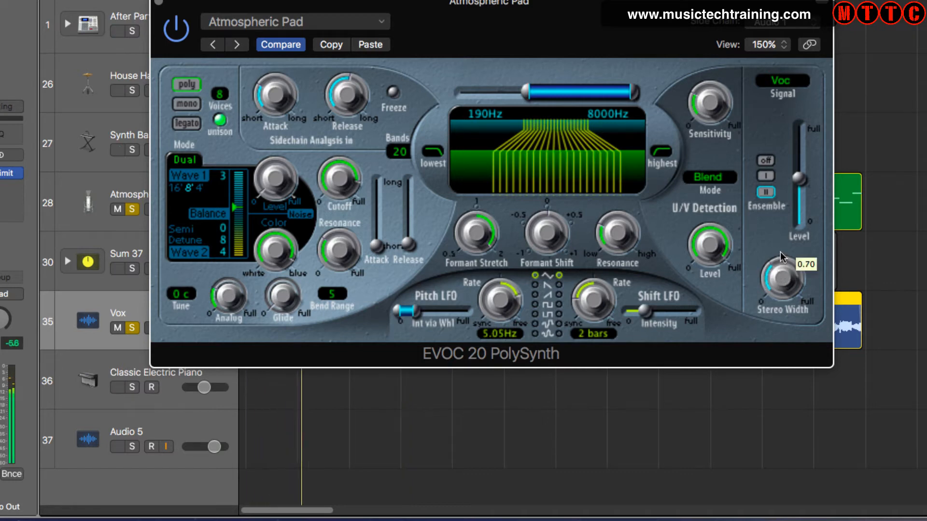
drag(780, 252, 780, 242)
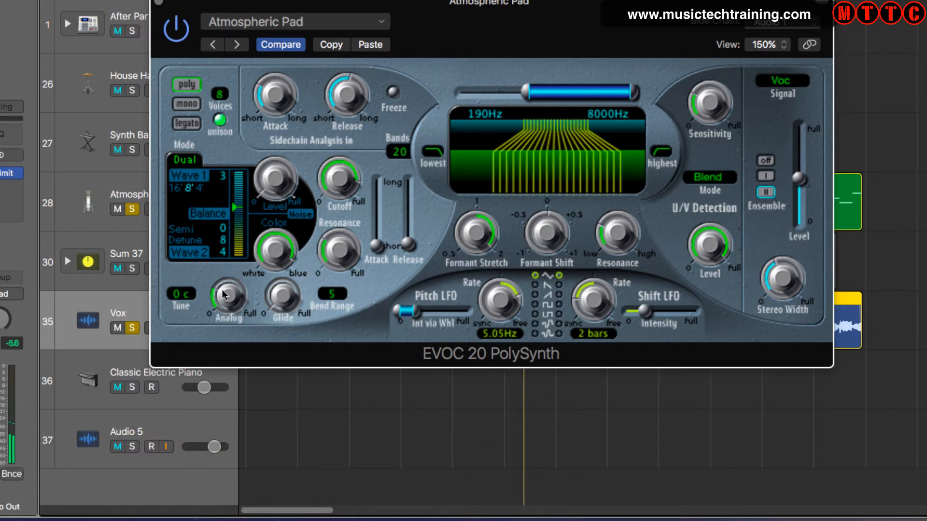
- Increase the Analog amount and shift the oscillator Balance slightly towards Wave 1
drag(224, 295, 223, 266)
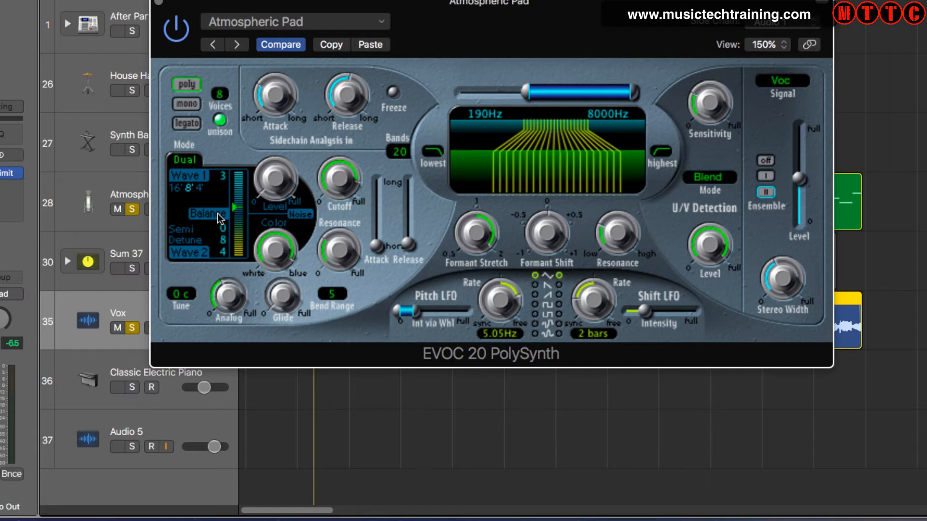
mouse_move(235, 207)
mouse_down()
mouse_move(237, 200)
mouse_move(240, 261)
mouse_move(239, 204)
mouse_up()
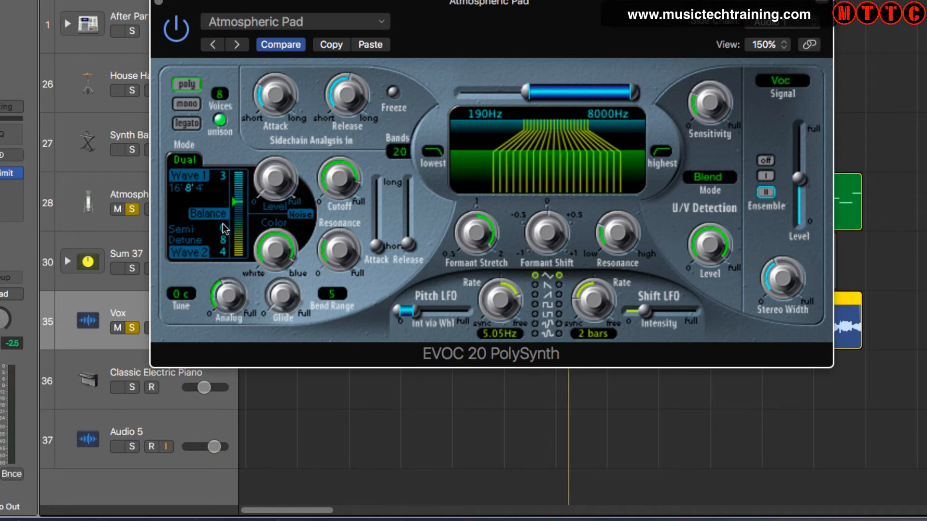
- Set the Wave 2 Semi value to 7 and Wave 1 to waveform 0, playing the project to audition them
drag(224, 207, 224, 183)
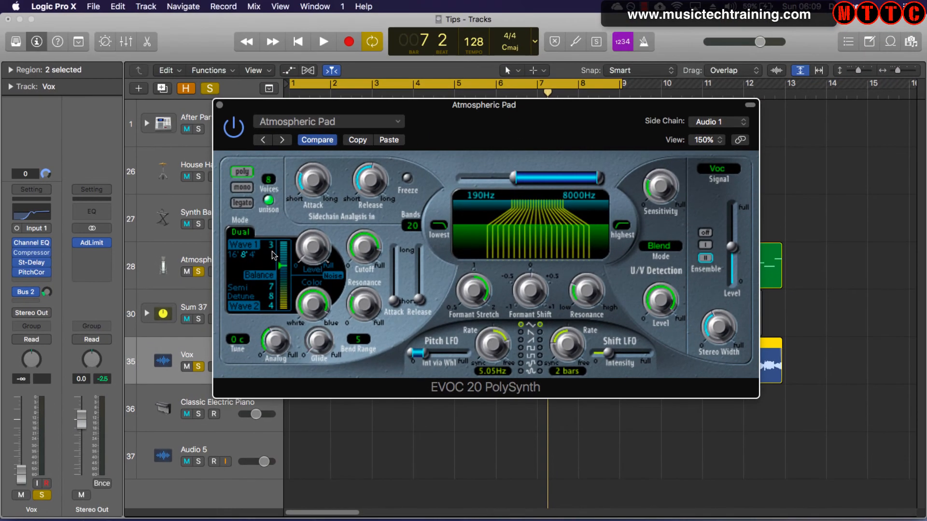
key(space)
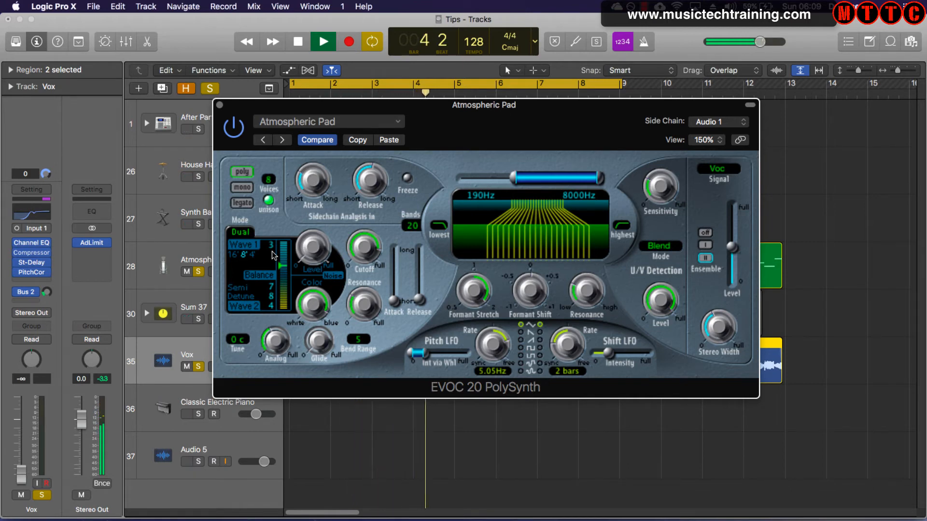
key(space)
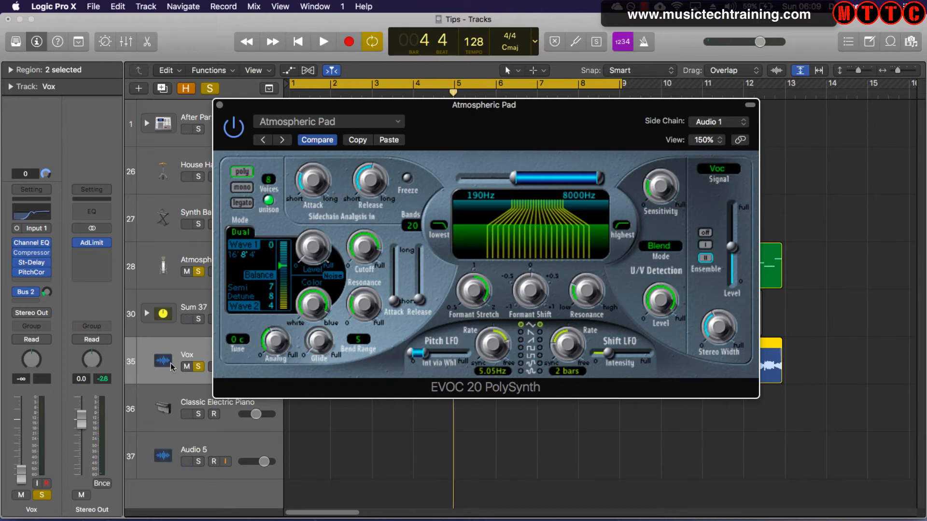
- Play the project and bring the Vox track's volume back up, settling at about -4.3 dB
key(space)
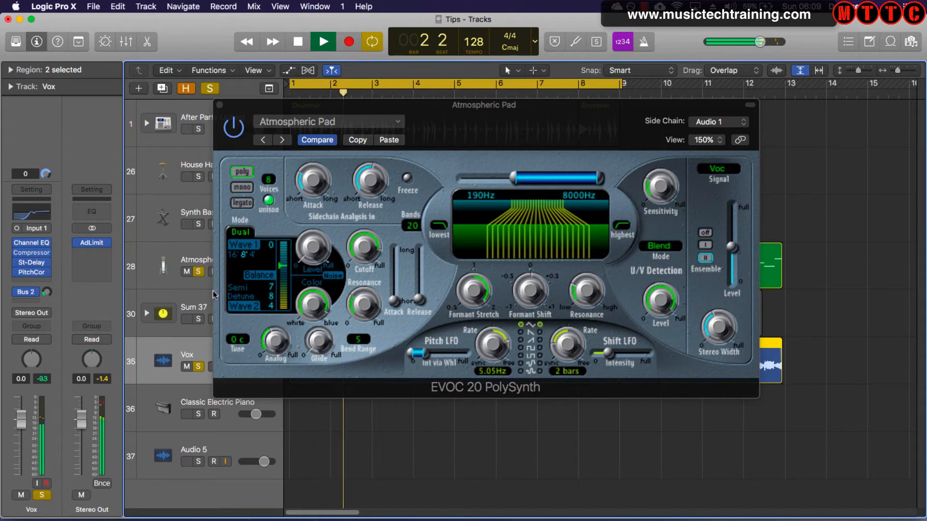
mouse_move(30, 424)
mouse_down()
mouse_move(30, 448)
mouse_move(25, 428)
mouse_up()
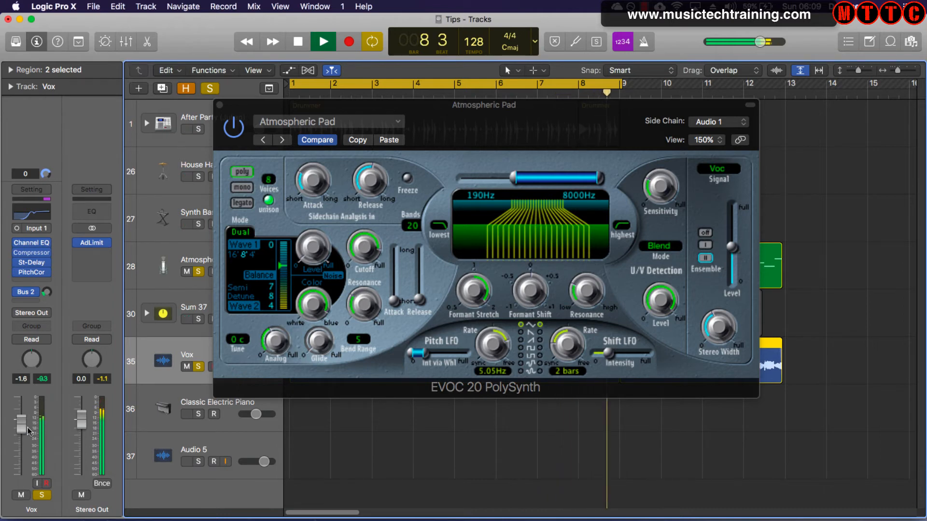
key(space)
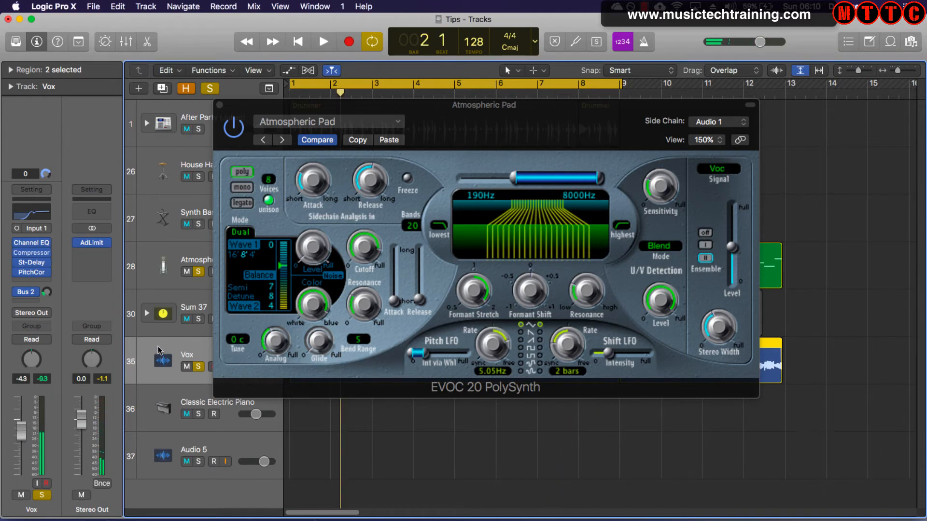
- Switch the EVOC 20 PolySynth's voice mode to legato and move its window clear of the track headers
drag(476, 112, 549, 27)
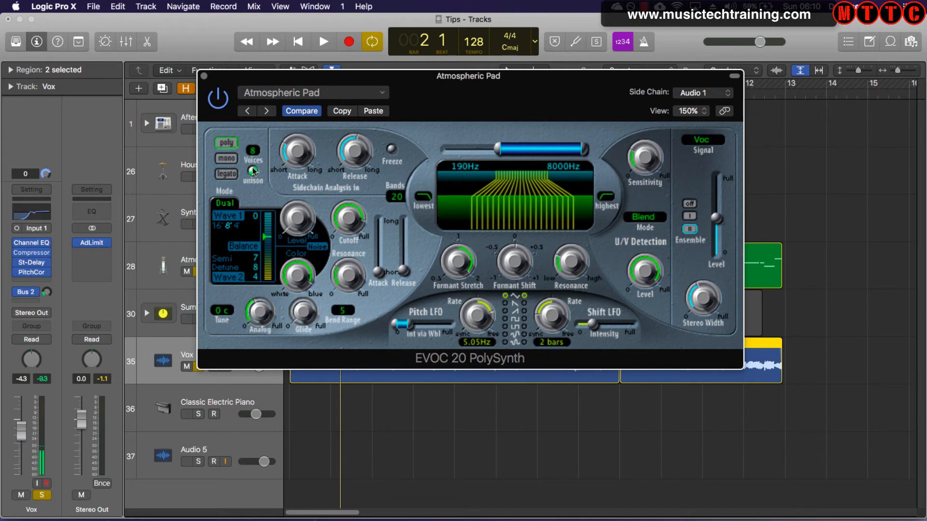
click(224, 174)
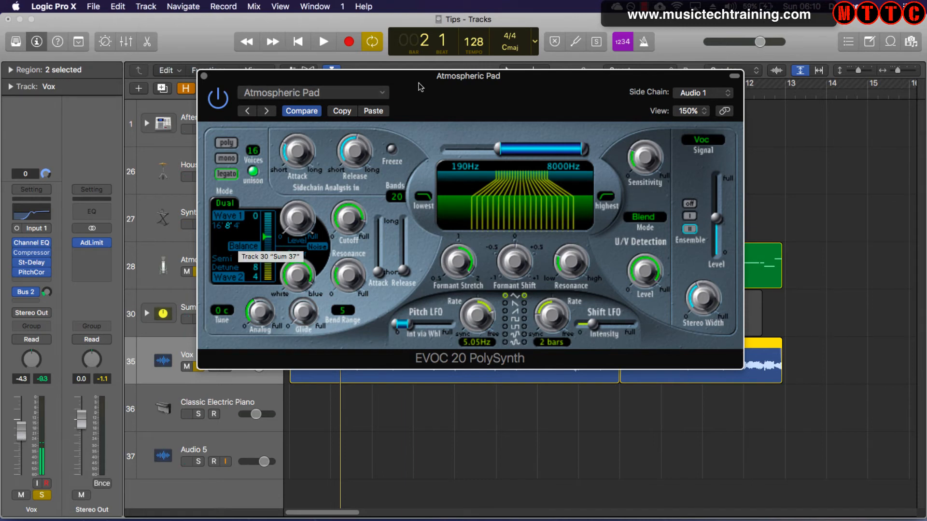
drag(431, 85, 526, 38)
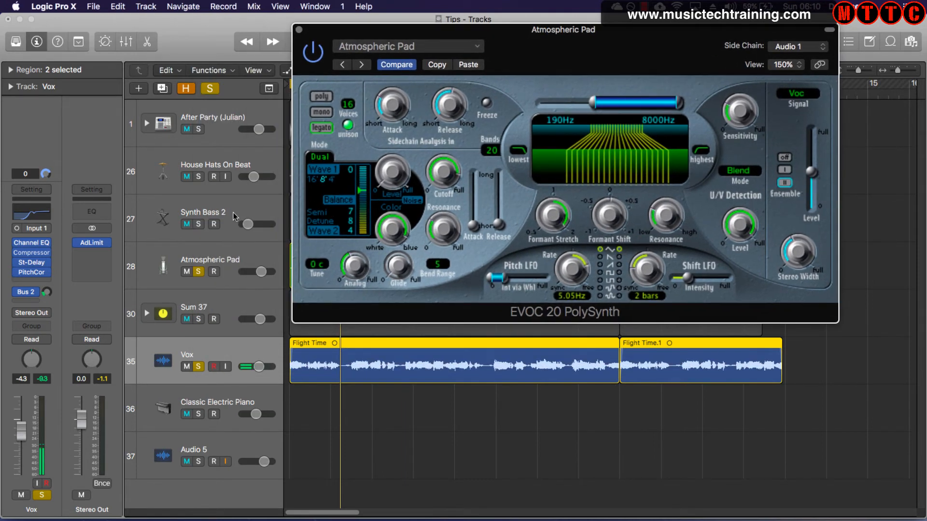
- Set the Atmospheric Pad track's volume to about -3.6 dB during playback and reset its peak level display
click(215, 254)
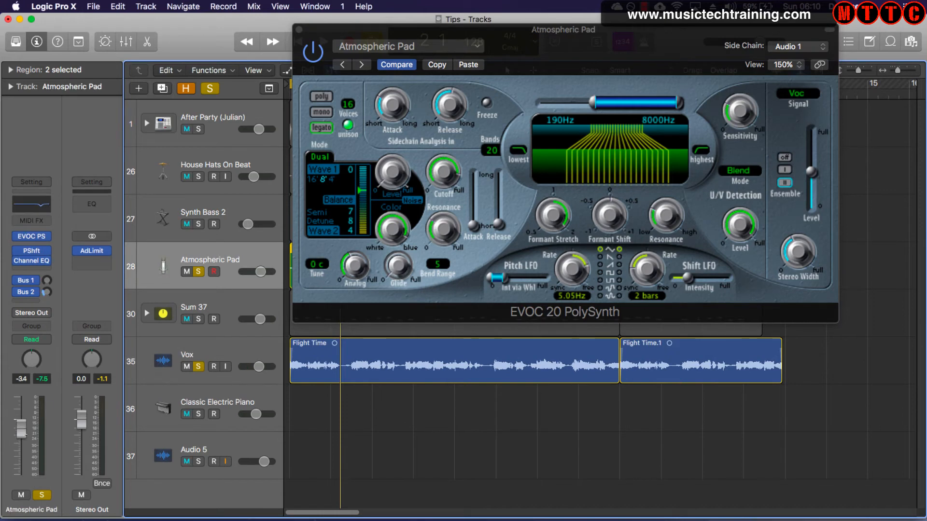
drag(21, 428, 21, 451)
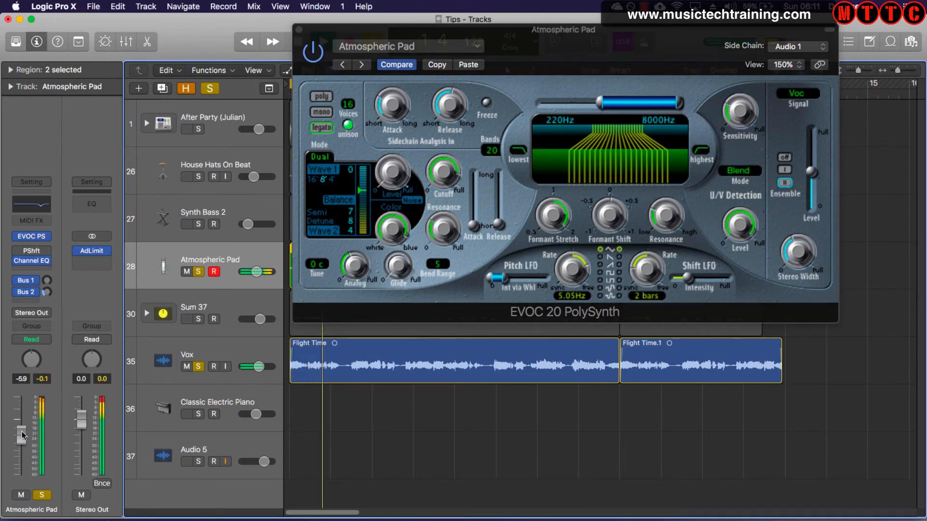
drag(22, 435, 21, 425)
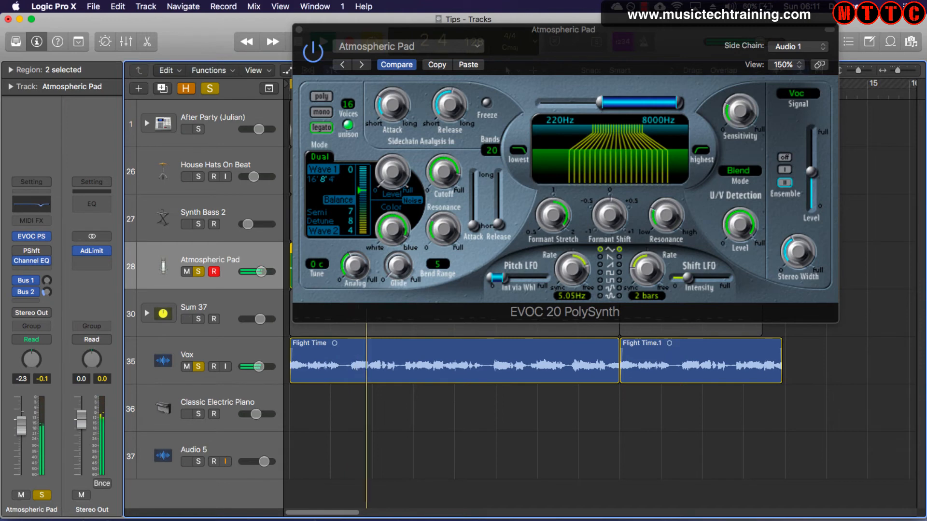
drag(22, 425, 21, 430)
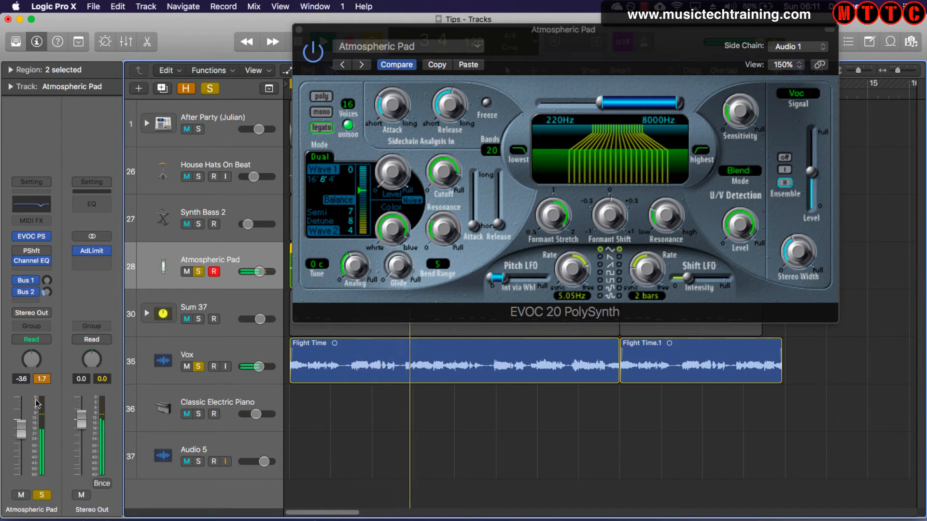
click(43, 379)
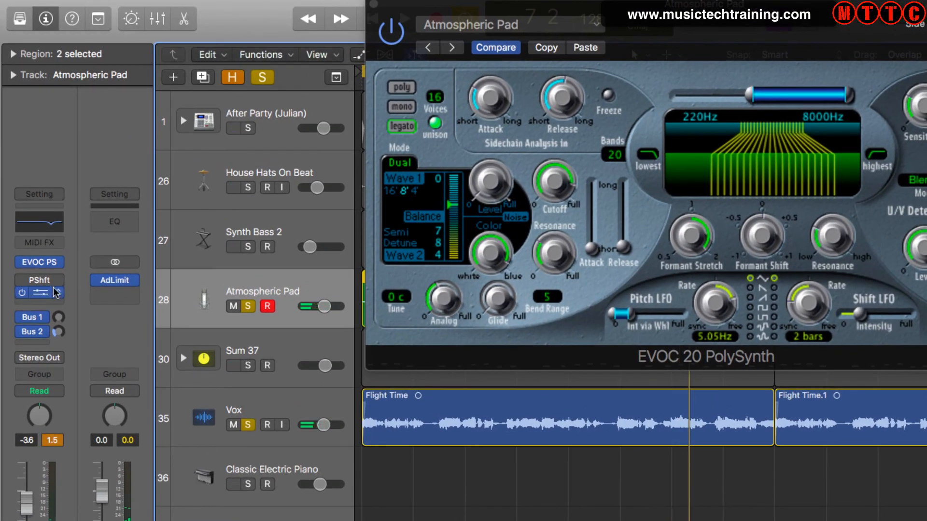
- Enable the Pitch Shifter insert on Atmospheric Pad and lower the synth's output Level to about -10 dB while auditioning from the start
drag(56, 292, 45, 281)
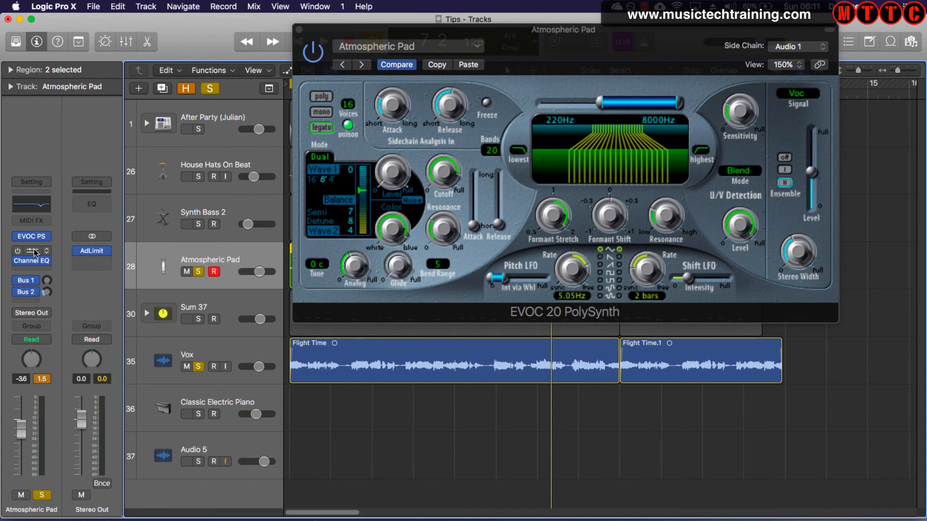
key(Return)
key(space)
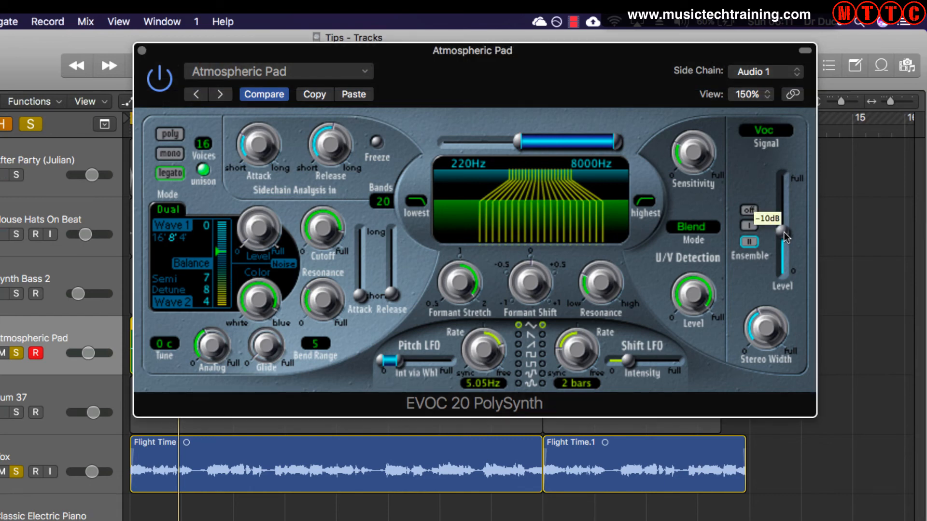
drag(784, 236, 784, 241)
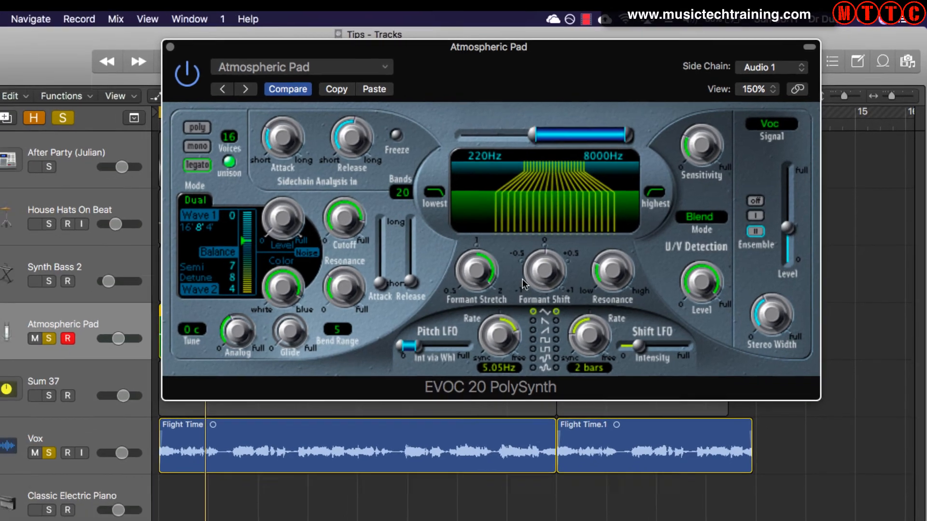
key(space)
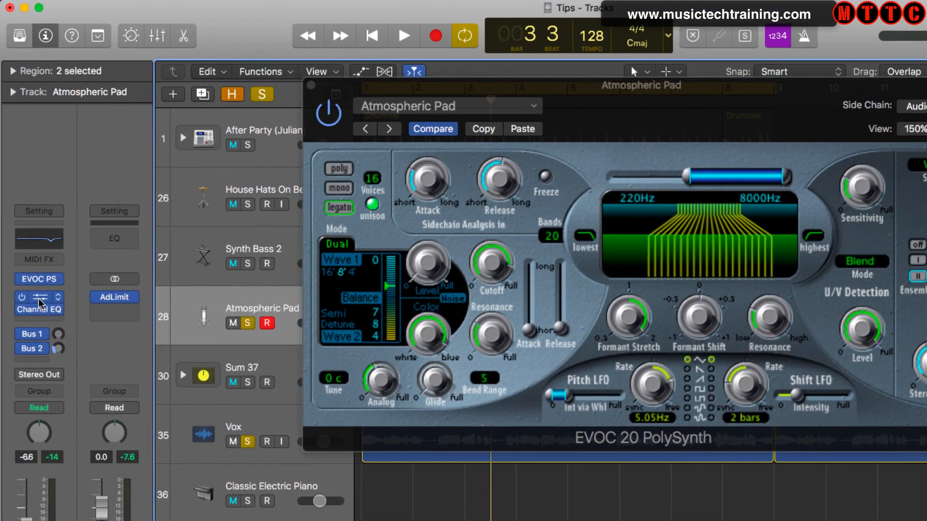
- Open the Atmospheric Pad's Pitch Shifter and turn off the Vox track's solo to play the vocoder on its own
click(35, 274)
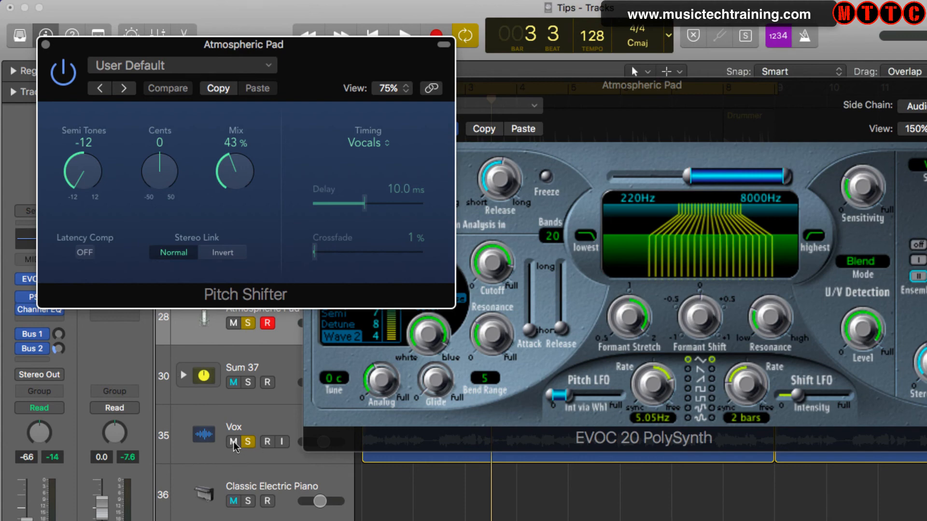
click(250, 441)
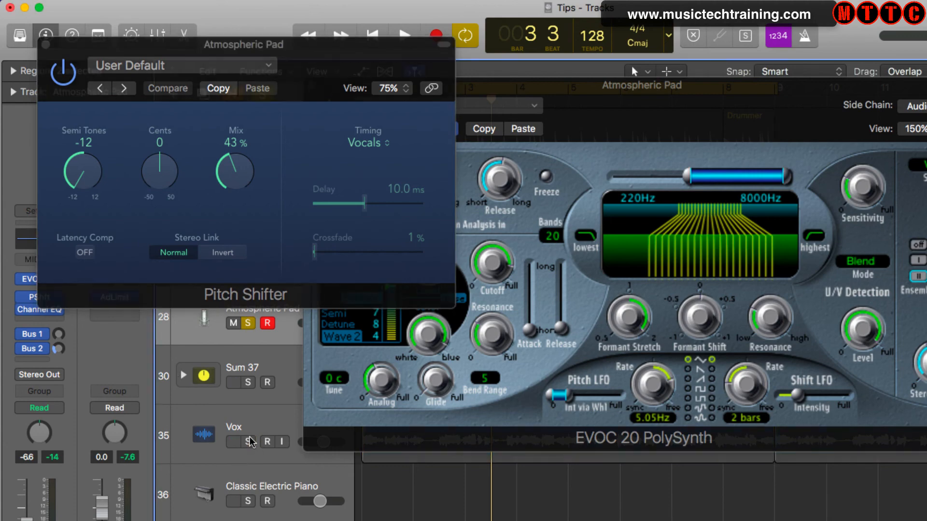
key(space)
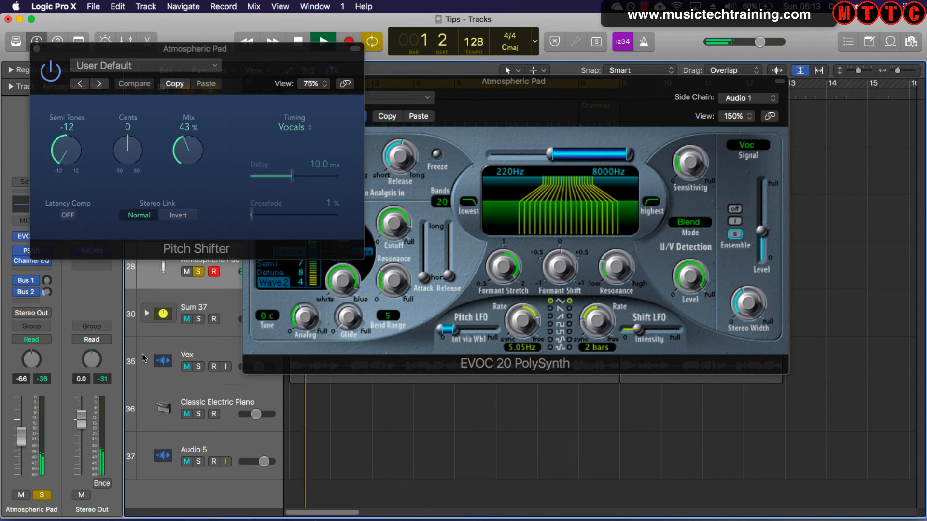
- Bypass and re-enable the Pitch Shifter during playback to compare the vocoder with and without it
click(52, 79)
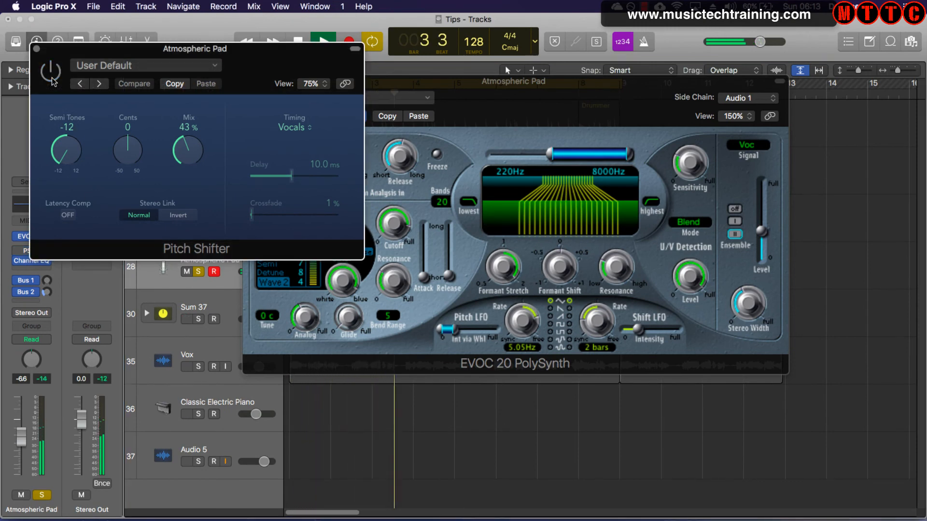
click(51, 73)
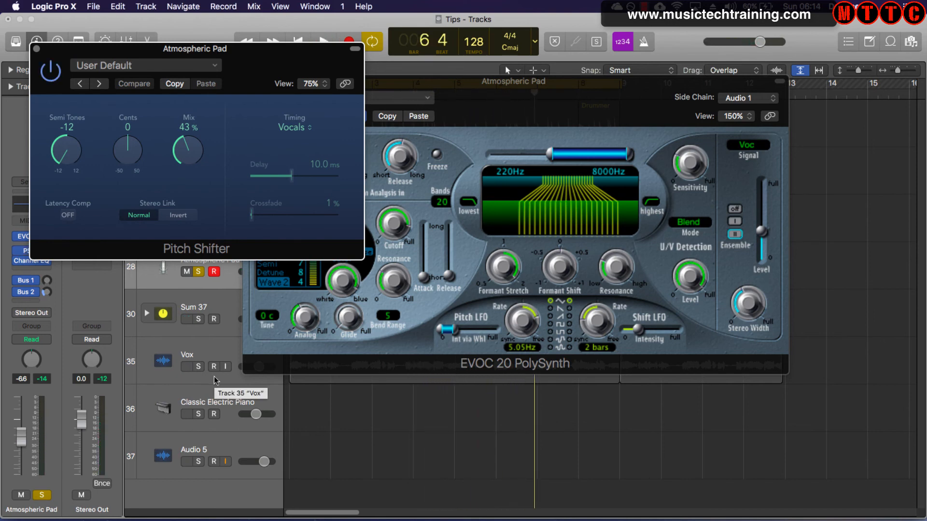
key(space)
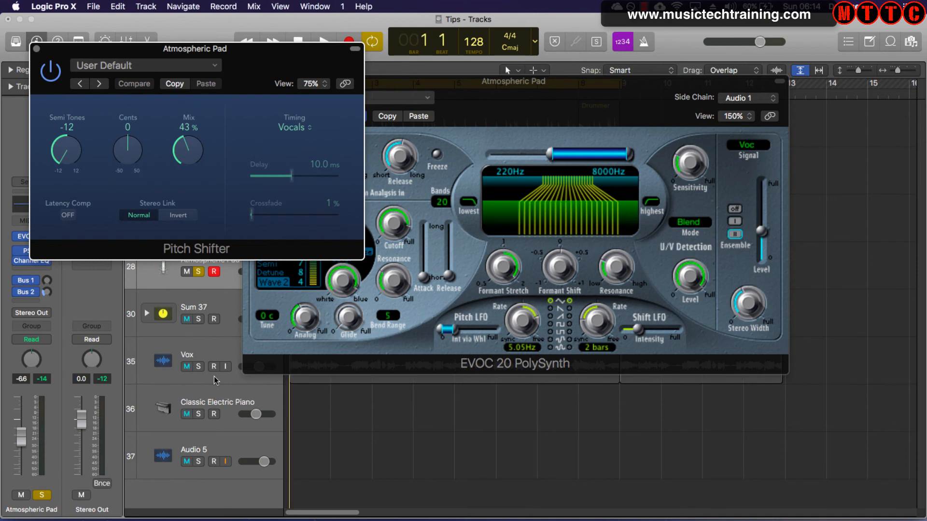
- Play the project and toggle the Vox track's solo off and on to compare the vocoder without and with the vocal
key(space)
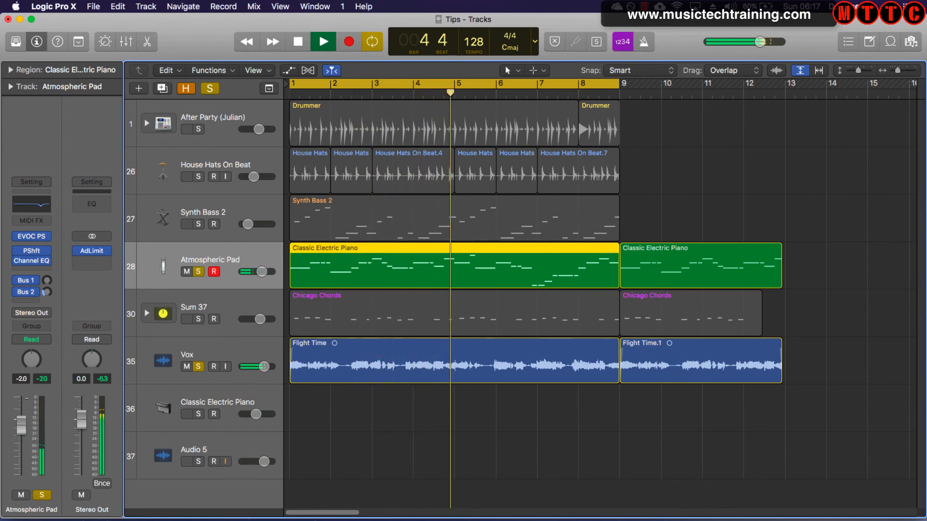
click(199, 367)
click(198, 367)
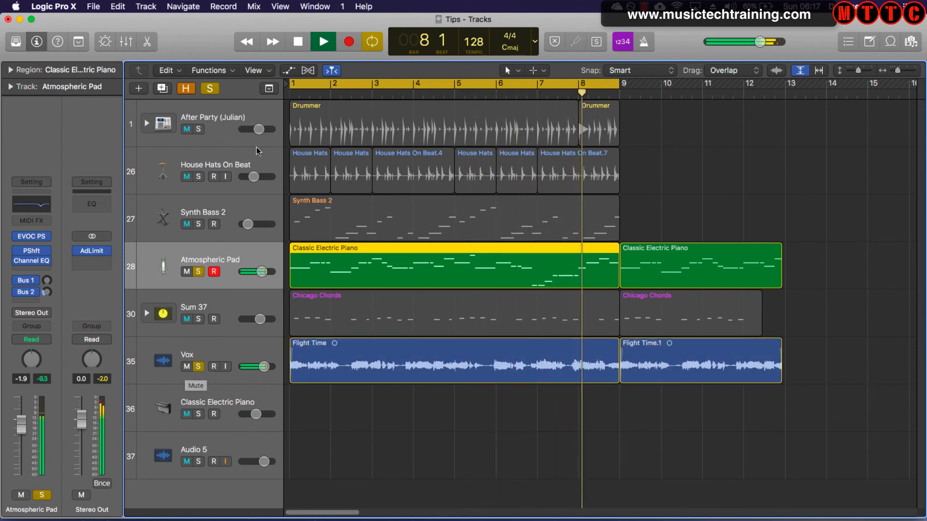
- Clear all track solos, extend the cycle range to about bar 15 and turn cycling off to play the full mix through
click(209, 88)
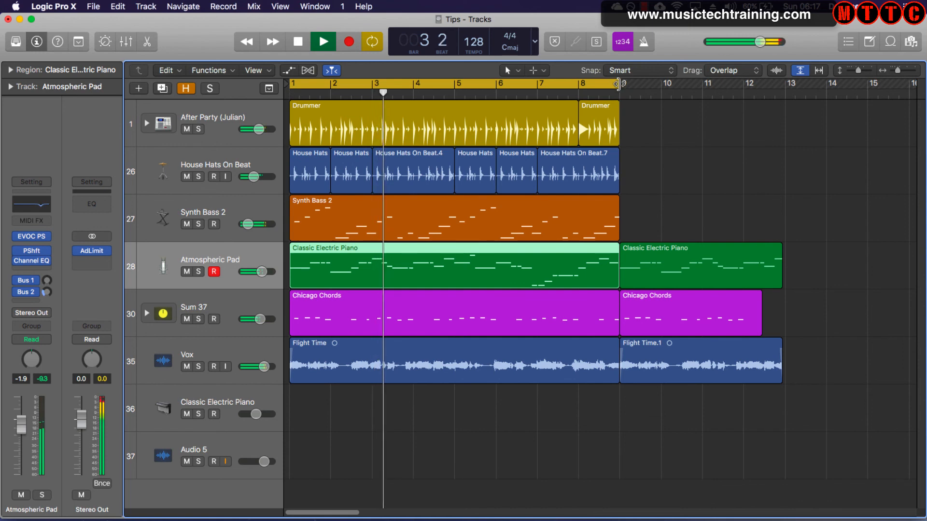
drag(620, 84, 888, 137)
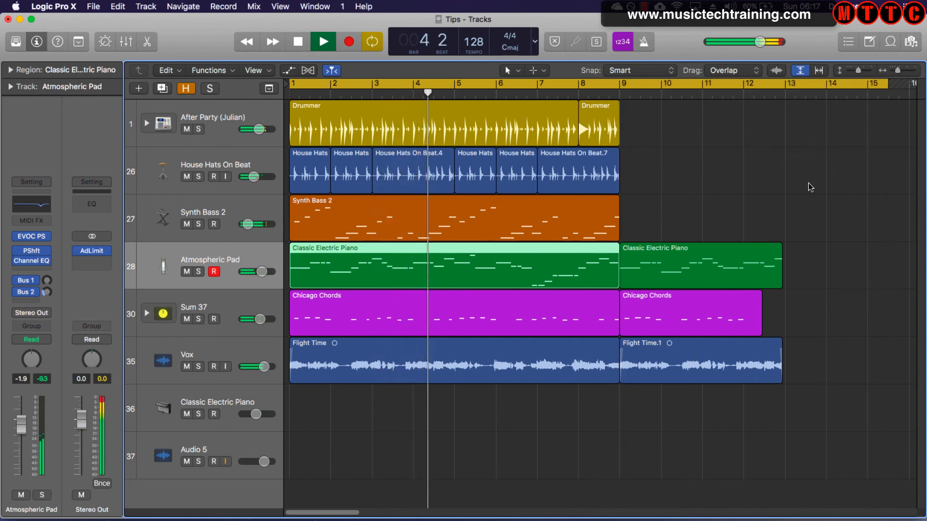
click(788, 84)
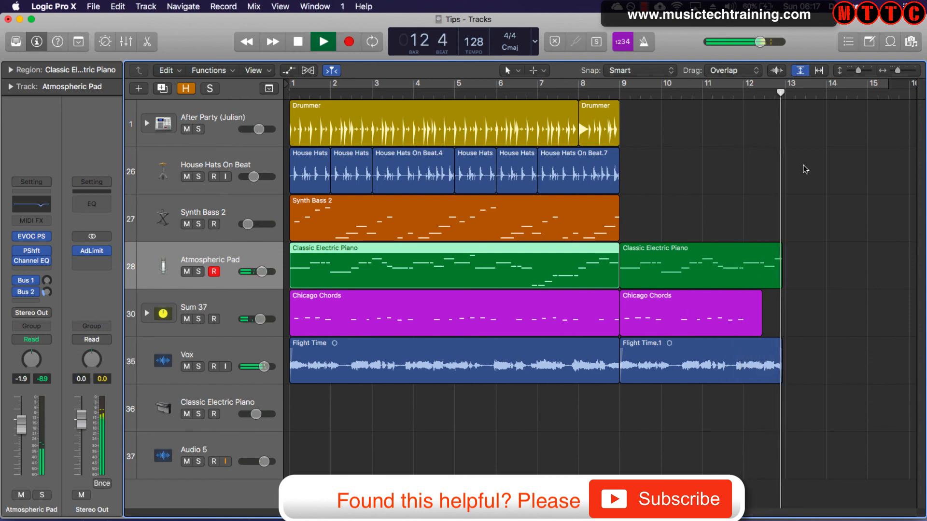
key(space)
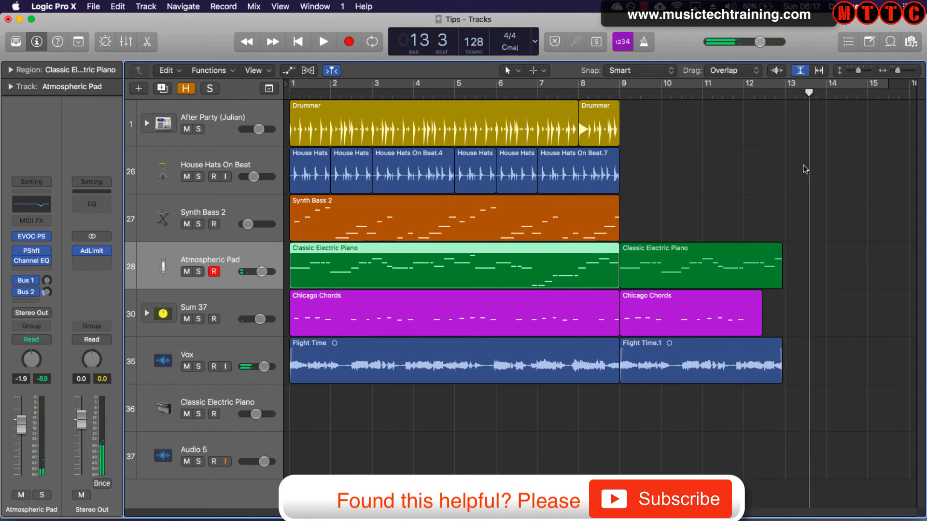